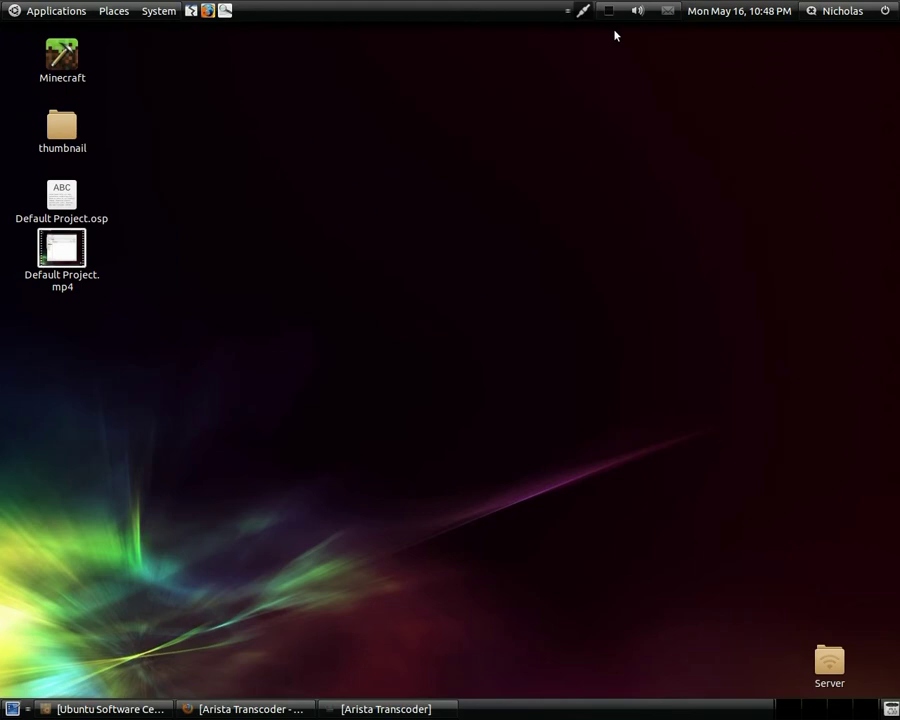
Restore the Arista Transcoder window from the taskbar and move it higher on screen
click(403, 709)
drag(387, 259, 383, 166)
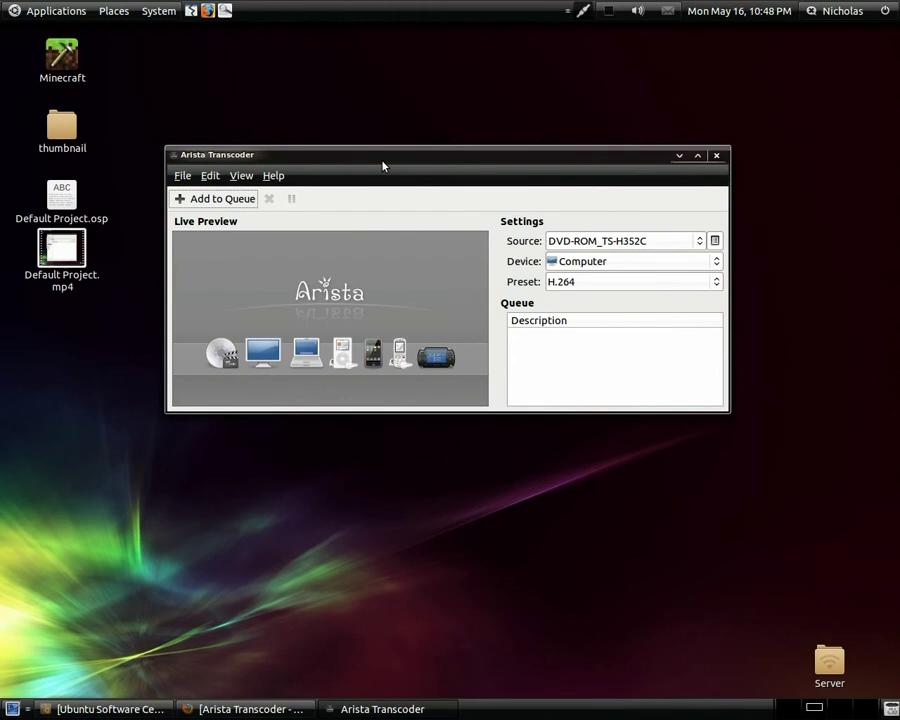
Bring back Software Center, scroll through the Arista Transcoder description, then close the window
click(105, 709)
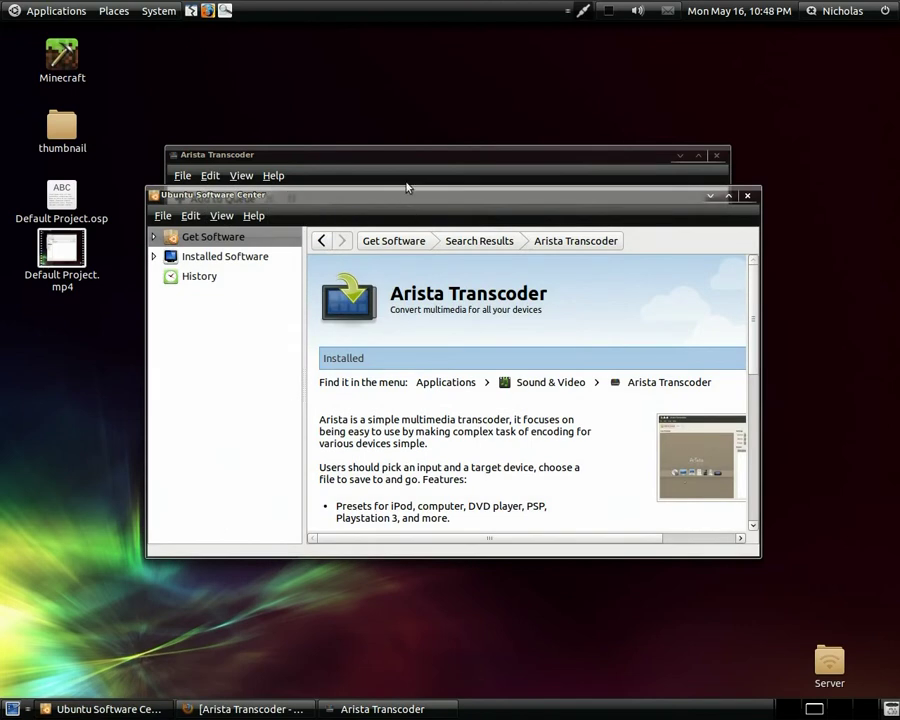
drag(408, 196, 403, 140)
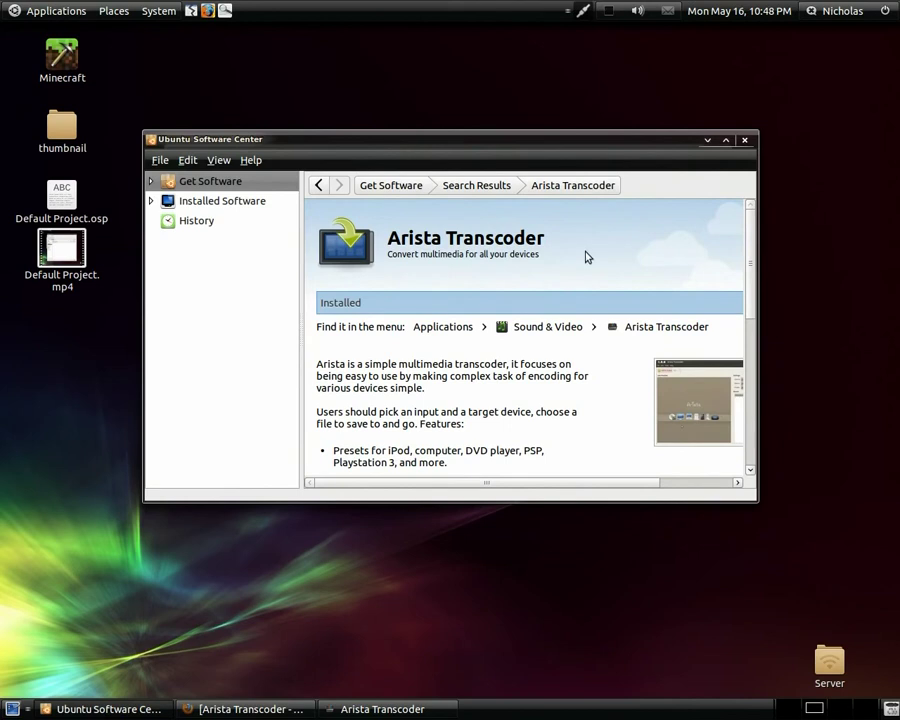
scroll(587, 255, down, 4)
scroll(588, 270, up, 4)
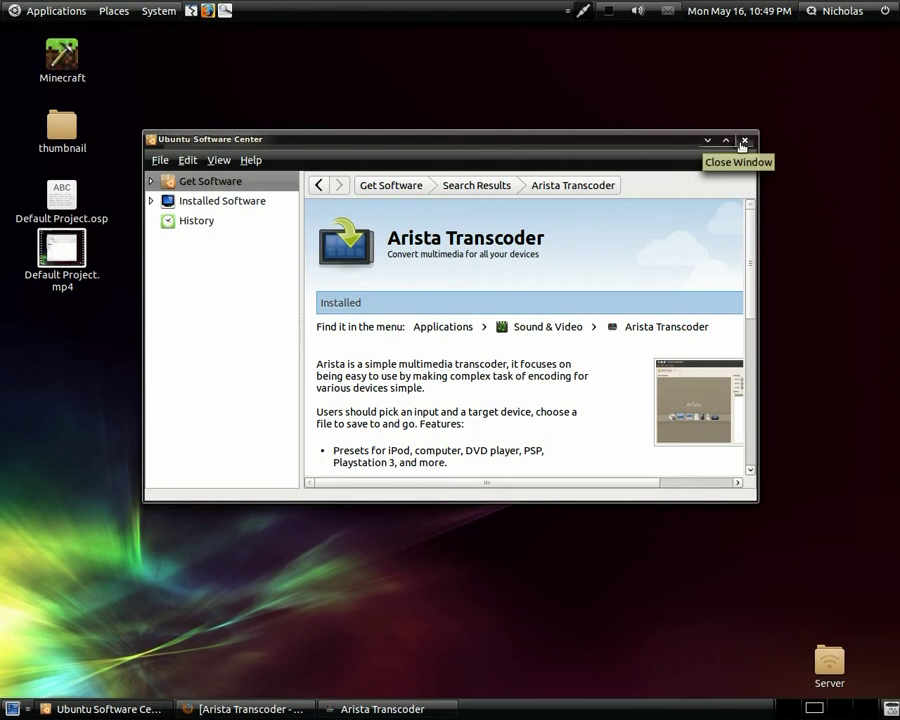
click(743, 141)
drag(510, 151, 534, 108)
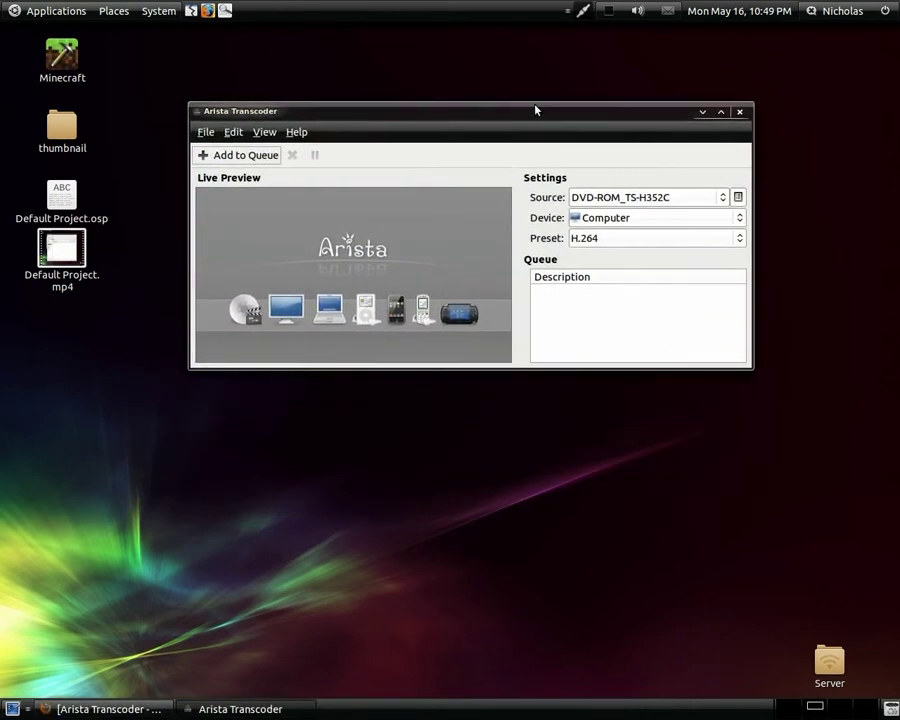
drag(556, 116, 547, 146)
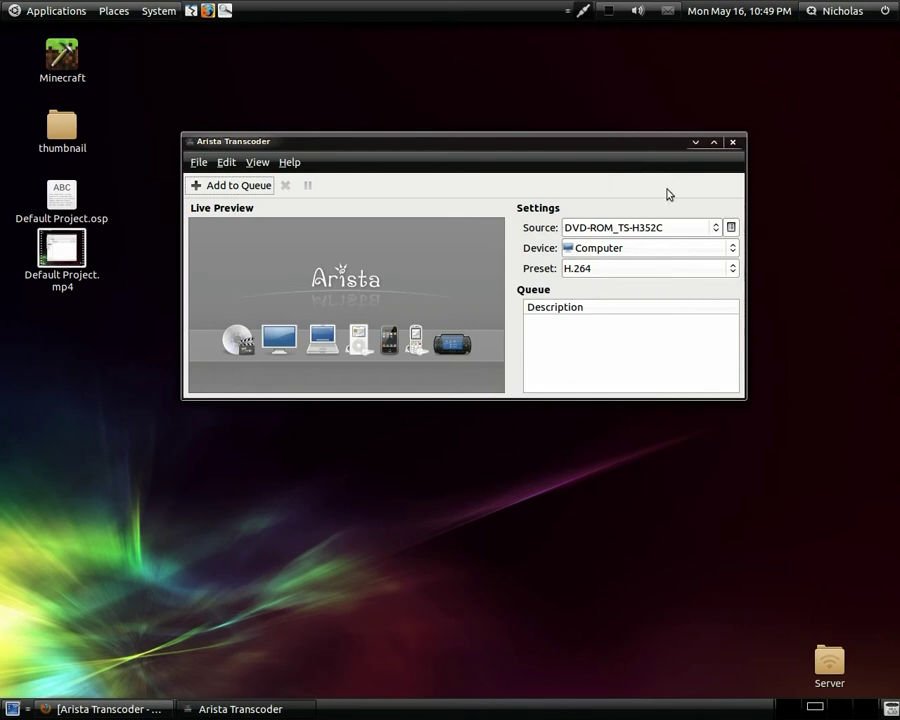
Choose out.ogv from disk as the transcoding source
click(709, 231)
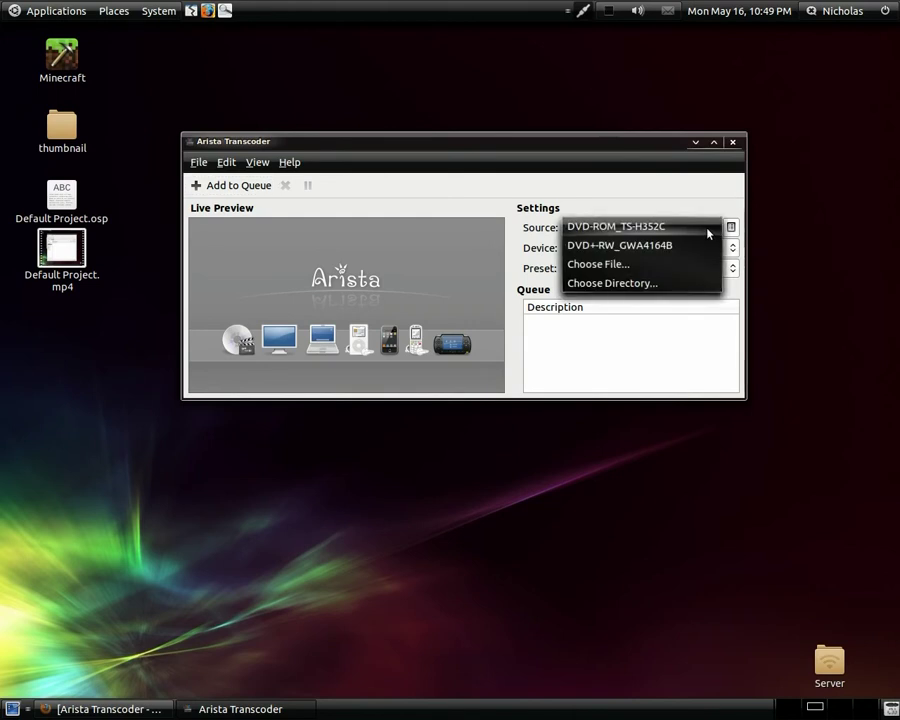
click(655, 264)
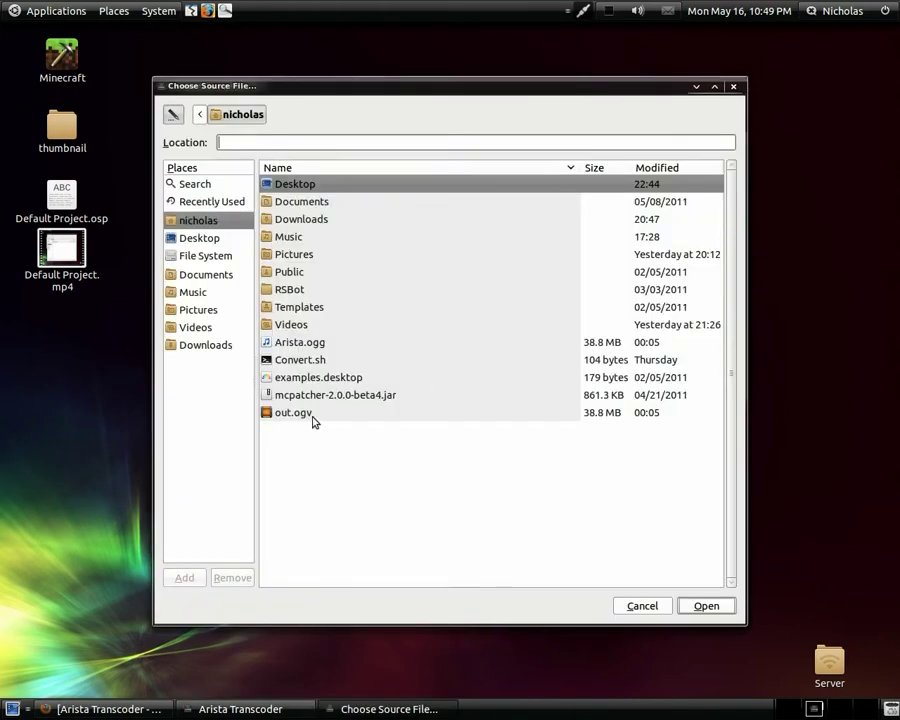
click(311, 414)
click(705, 606)
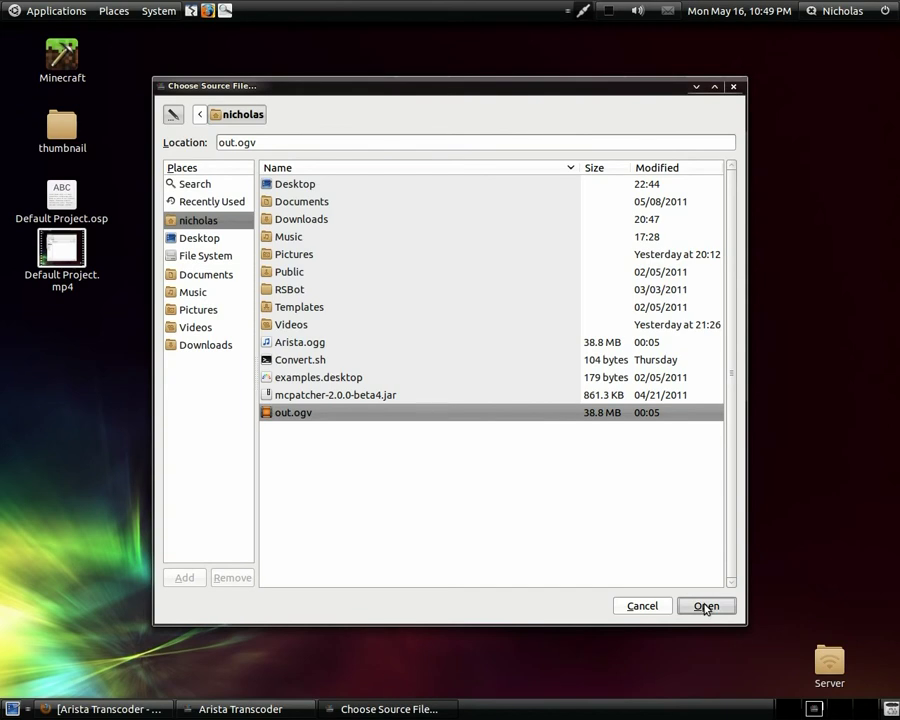
Set device RecordMyDesktop 1280 x 1024 with the Normal preset and add it to the queue
click(596, 252)
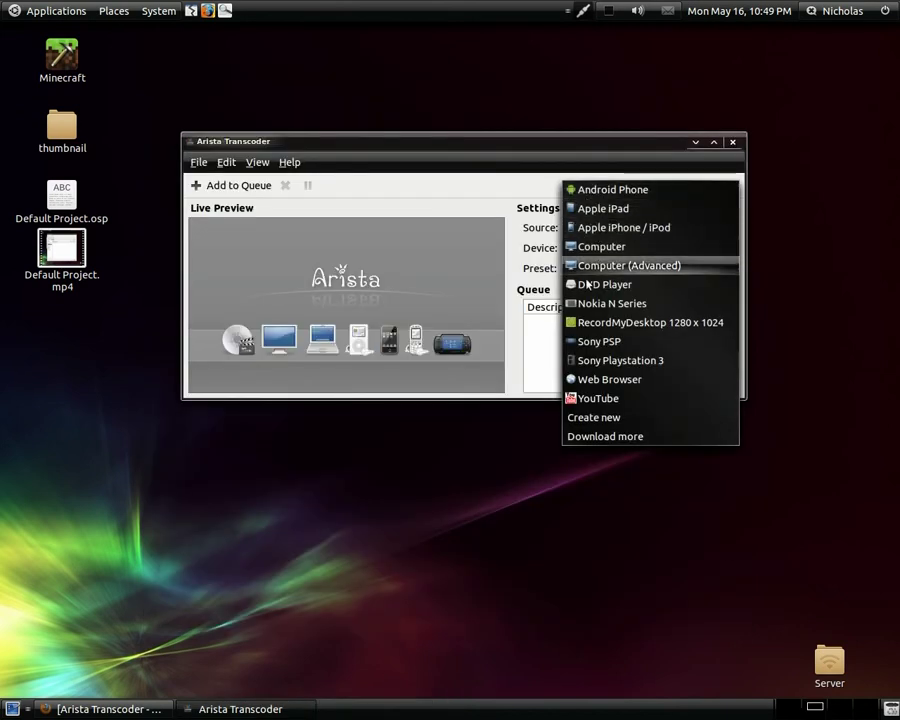
click(666, 324)
click(664, 274)
click(662, 273)
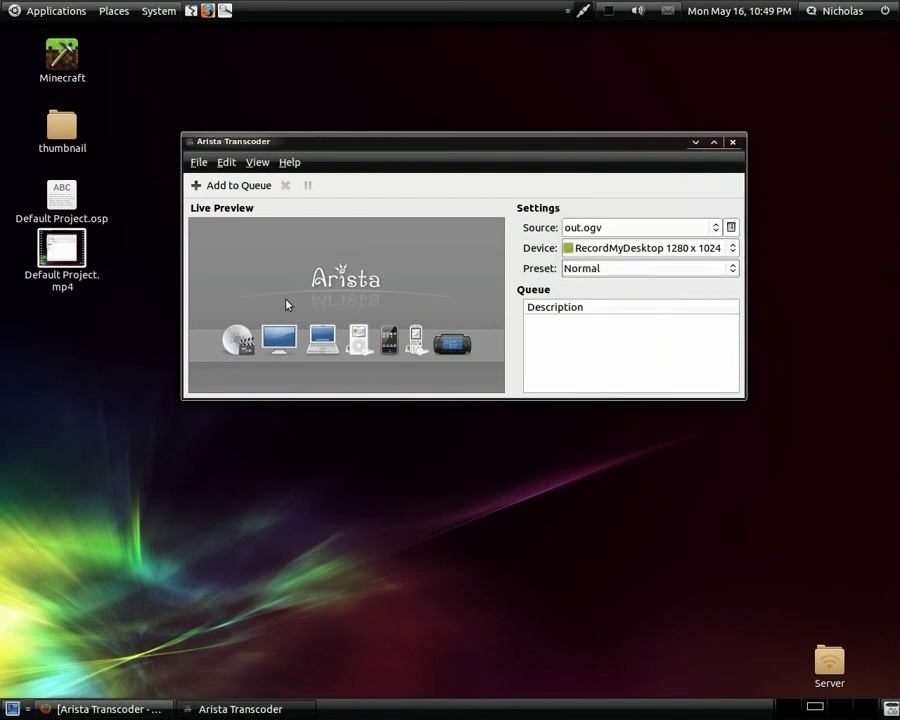
click(222, 188)
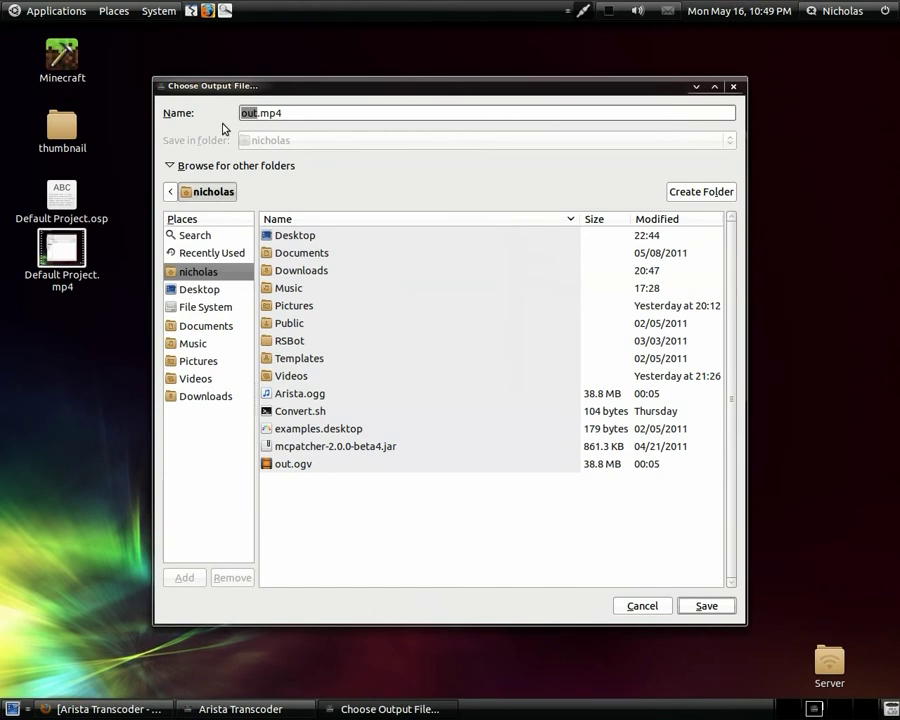
Save out.mp4 to the Desktop to queue it, then cancel the running transcode
click(205, 289)
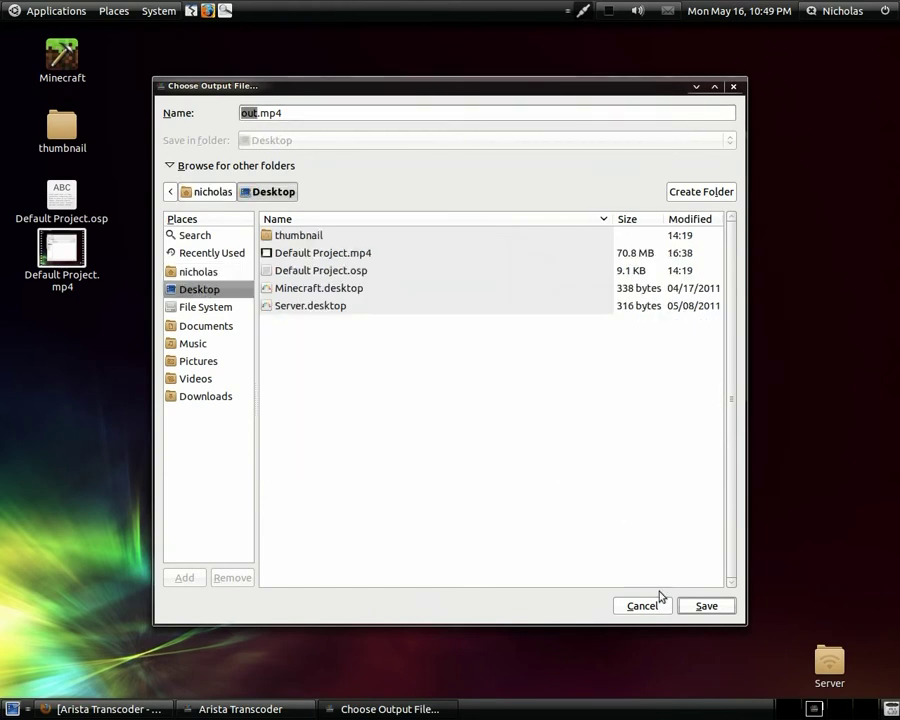
key(Return)
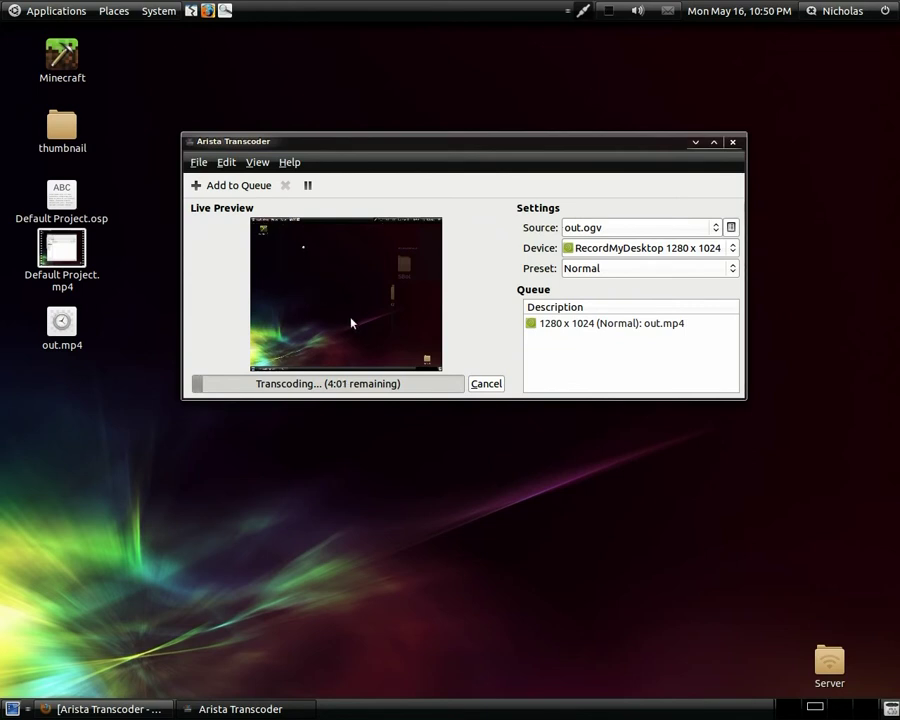
click(499, 386)
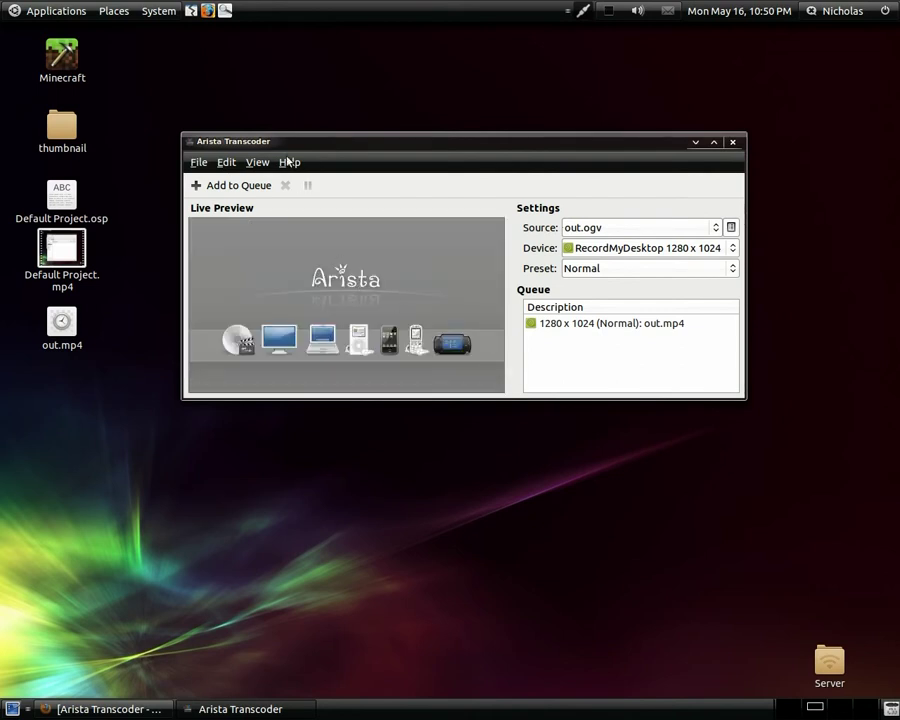
drag(295, 147, 374, 127)
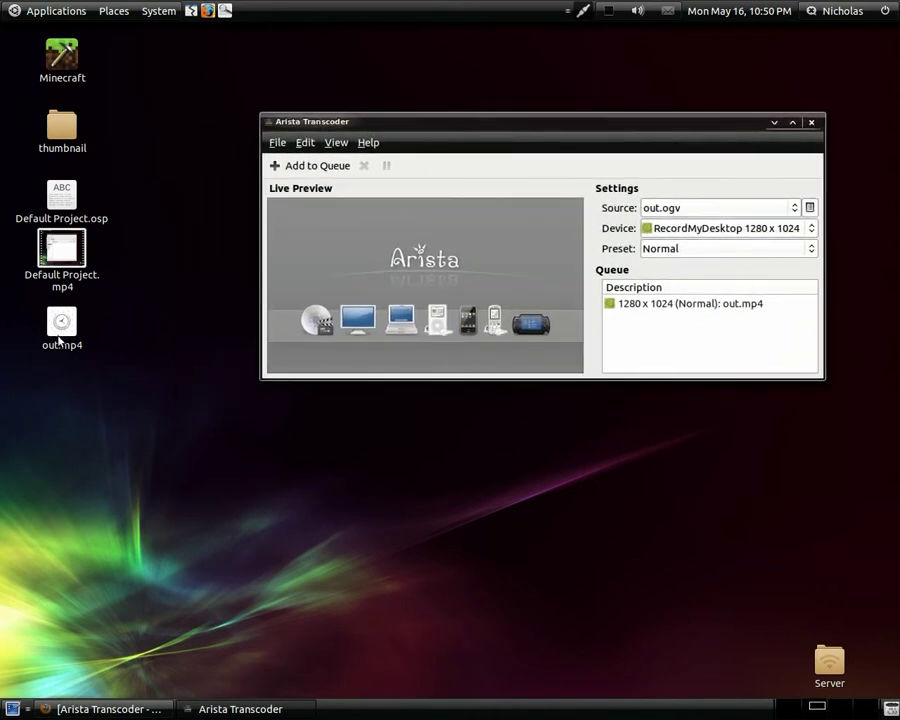
right_click(58, 338)
click(80, 343)
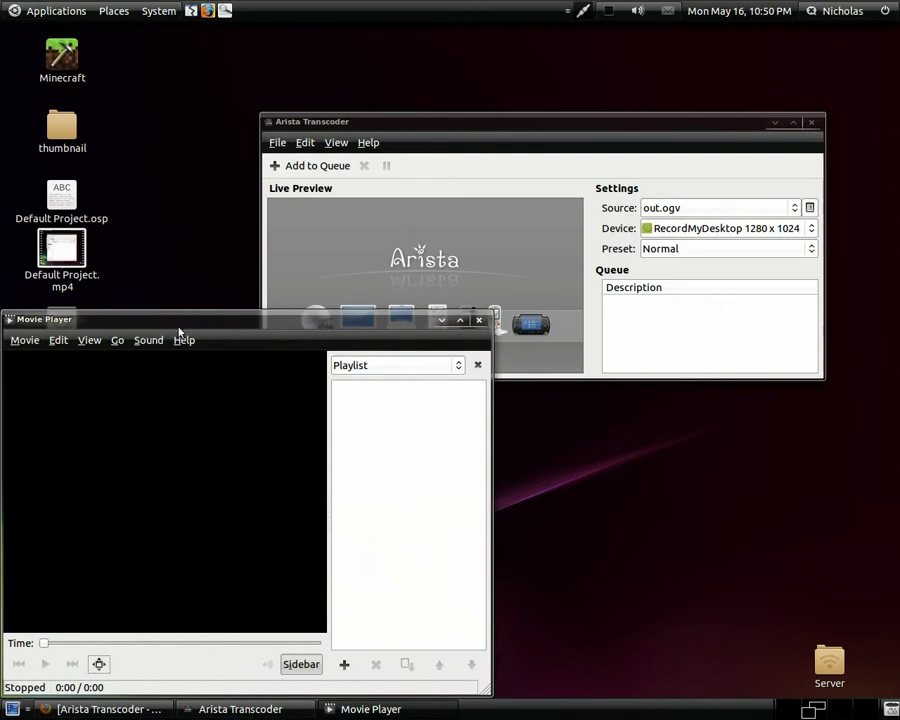
drag(188, 322, 252, 283)
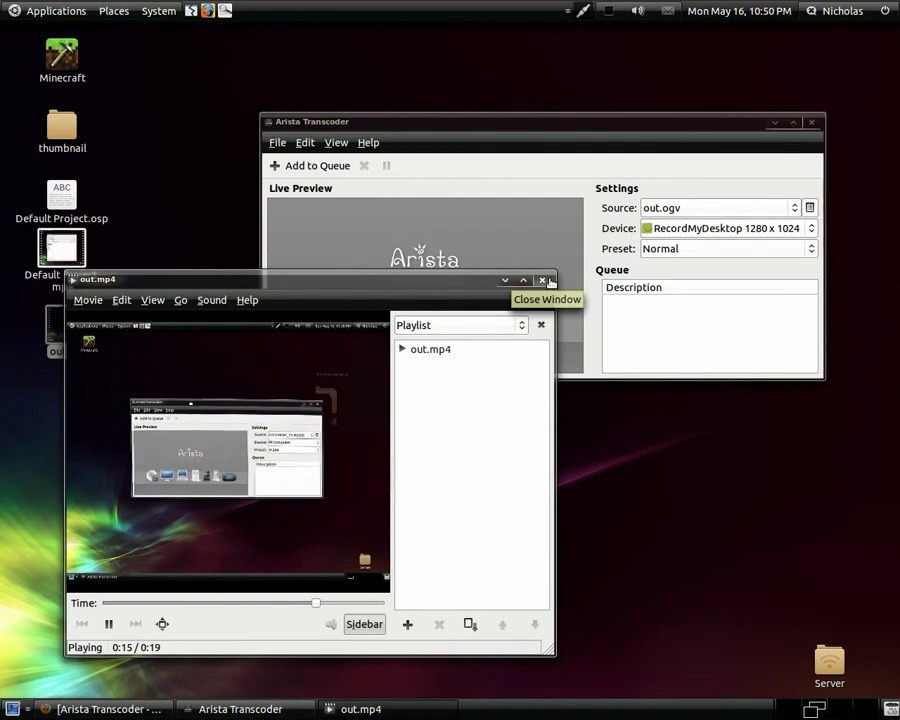
click(549, 281)
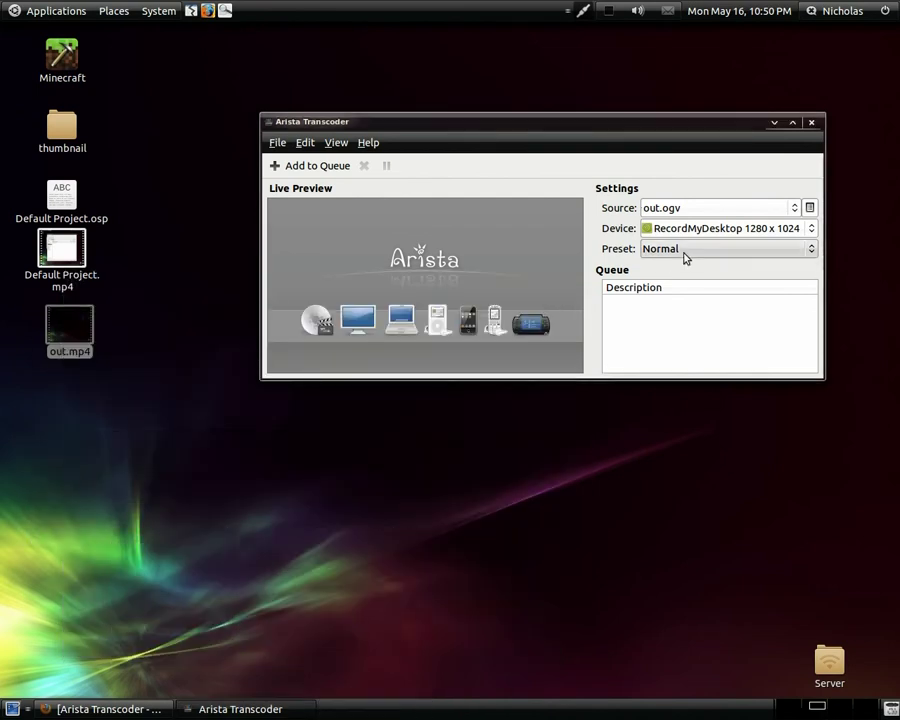
click(685, 251)
Choose Download more in the Device list to open transcoder.org's Device Presets page in Firefox
click(686, 233)
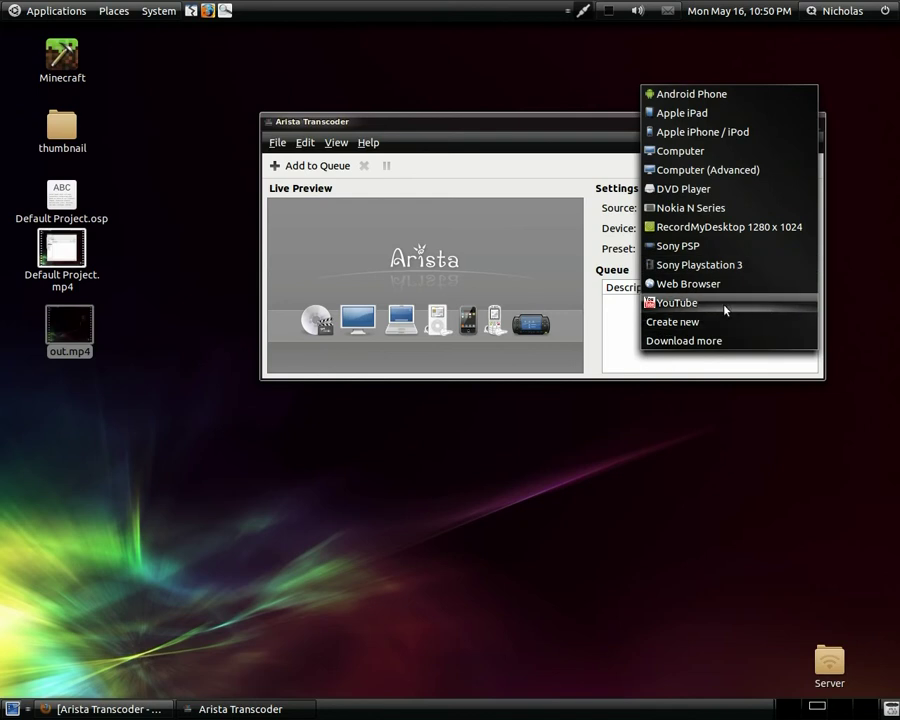
click(707, 348)
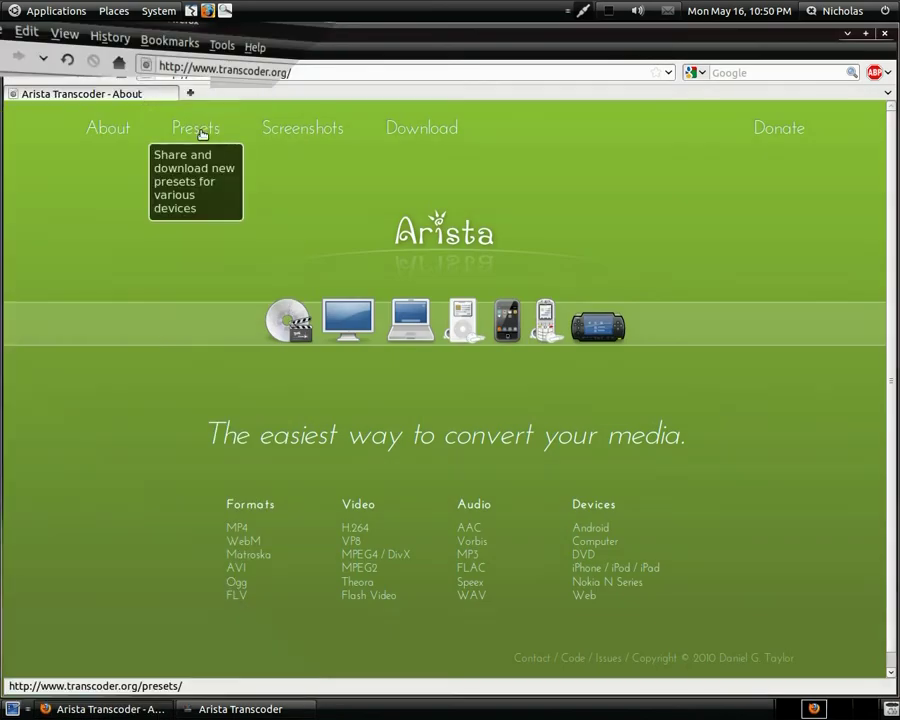
click(199, 133)
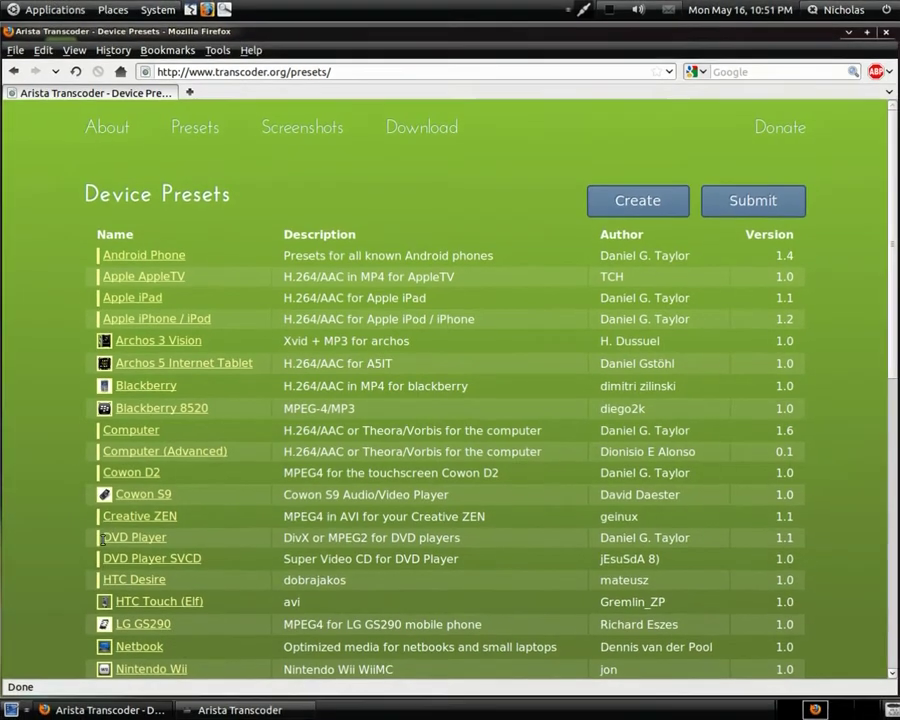
Find HTC Desire in the presets table and save its archive desirebest.tar.bz2
scroll(103, 538, down, 5)
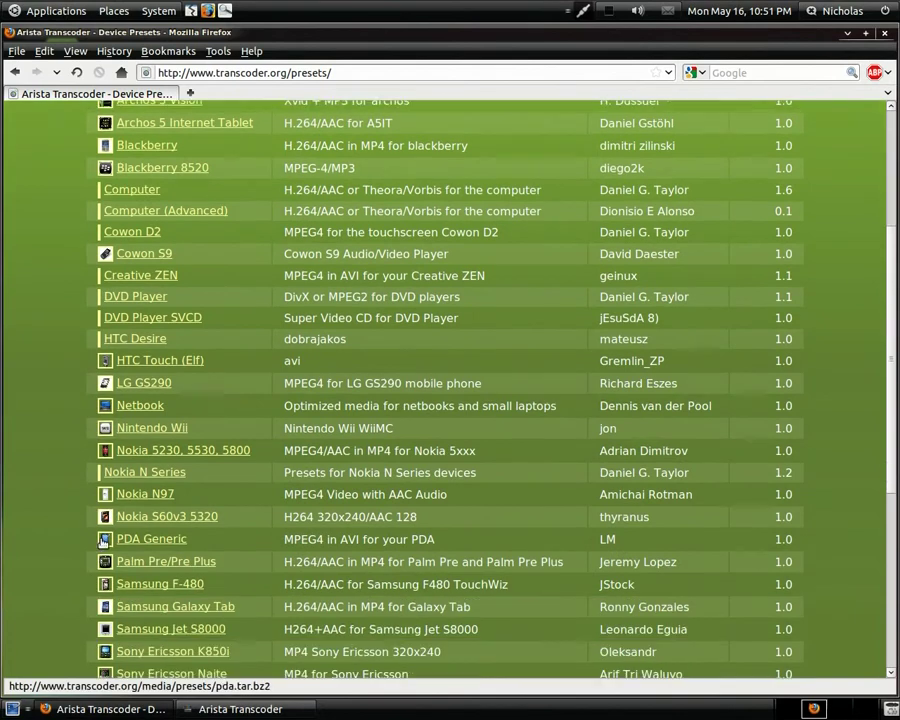
scroll(103, 540, down, 7)
scroll(103, 540, up, 5)
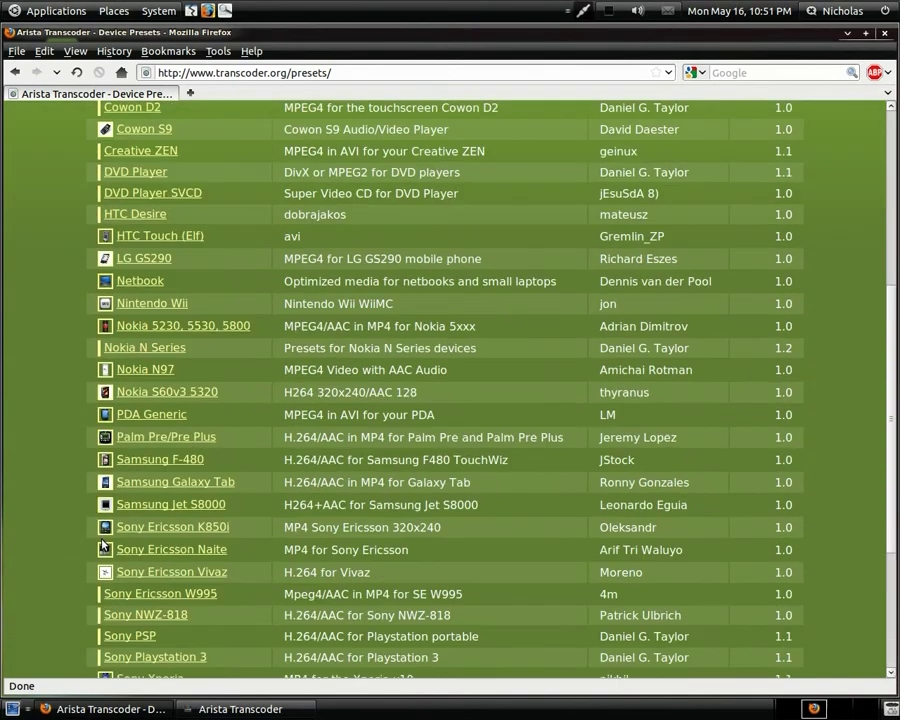
scroll(103, 545, down, 5)
scroll(105, 500, up, 12)
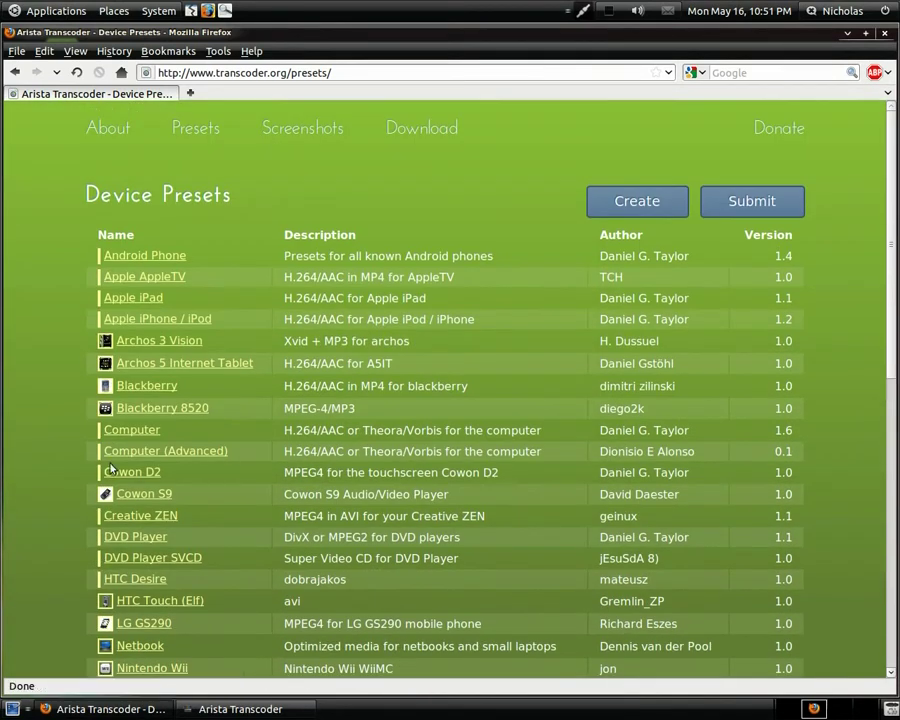
scroll(200, 320, down, 4)
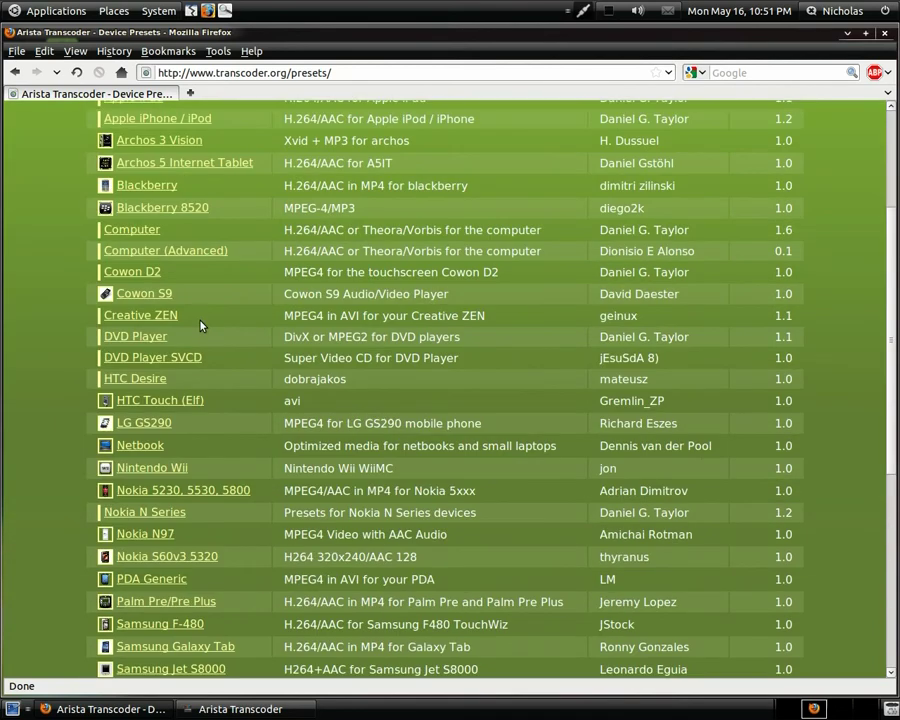
click(155, 381)
click(592, 325)
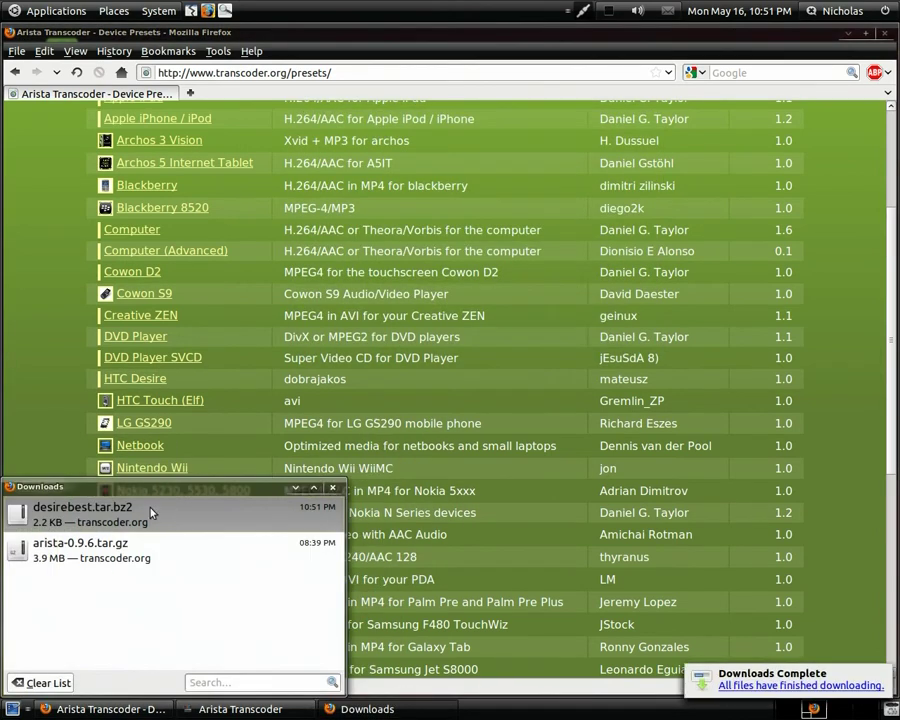
Open the download's folder and extract desirebest.tar.bz2 there
right_click(153, 513)
click(186, 536)
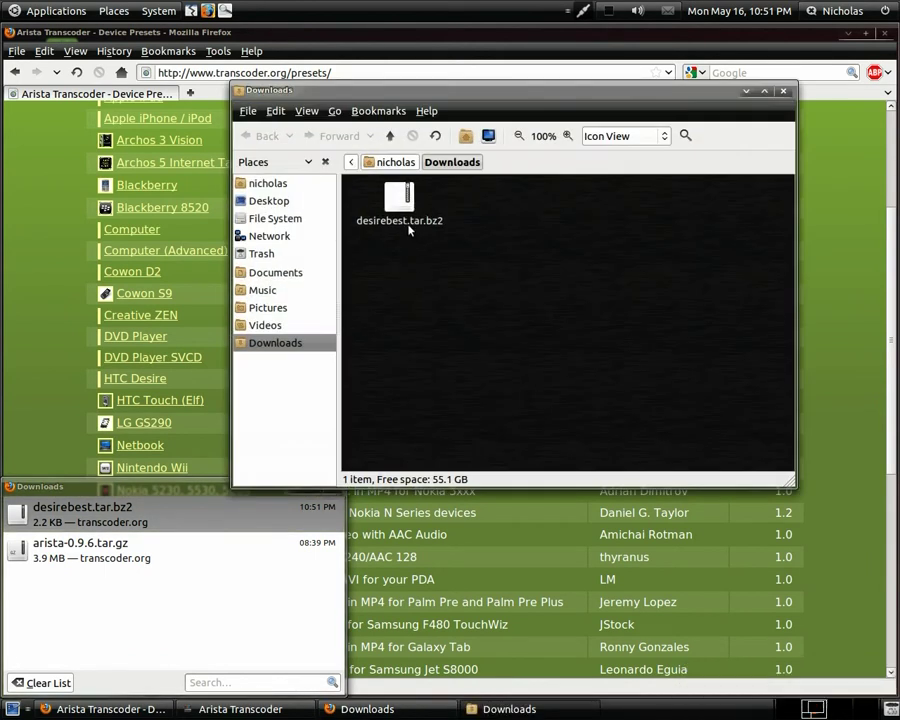
right_click(408, 226)
click(478, 410)
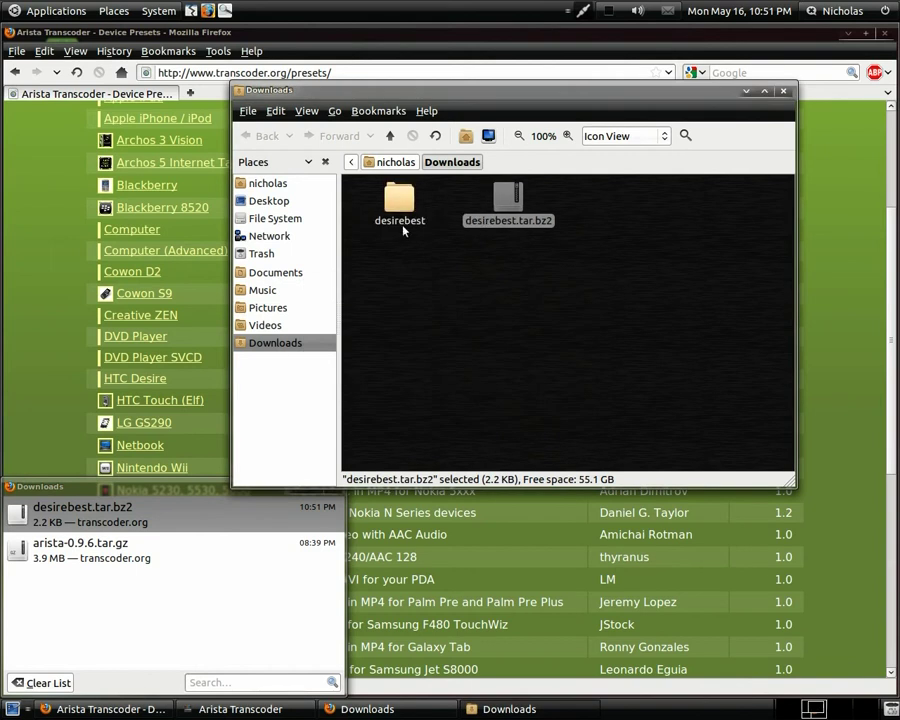
Copy android.svg and desirebest.json from the extracted desirebest folder
double_click(403, 222)
drag(564, 251, 393, 210)
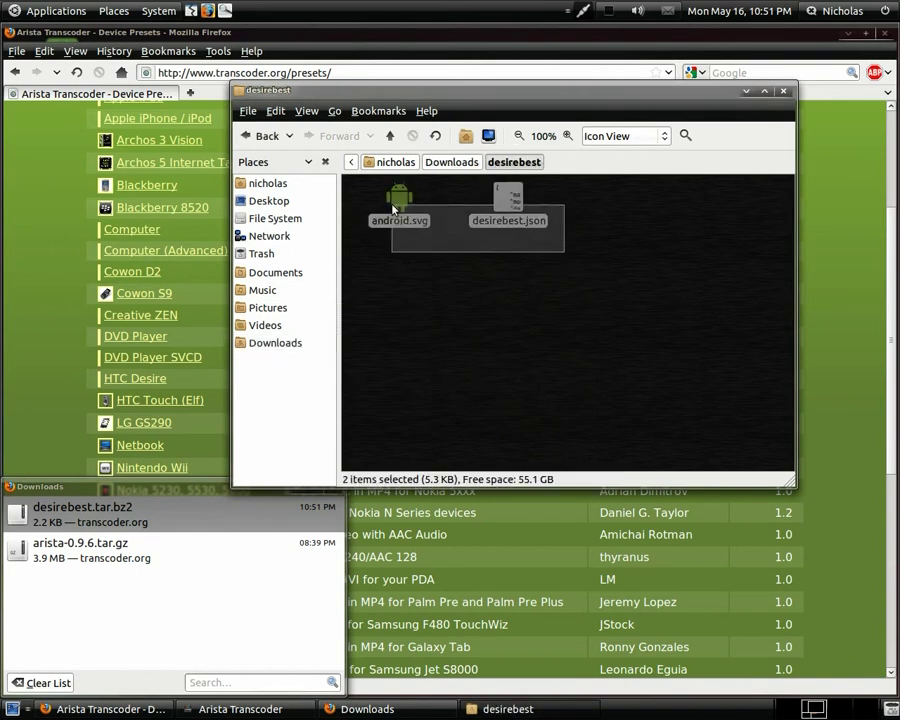
right_click(391, 211)
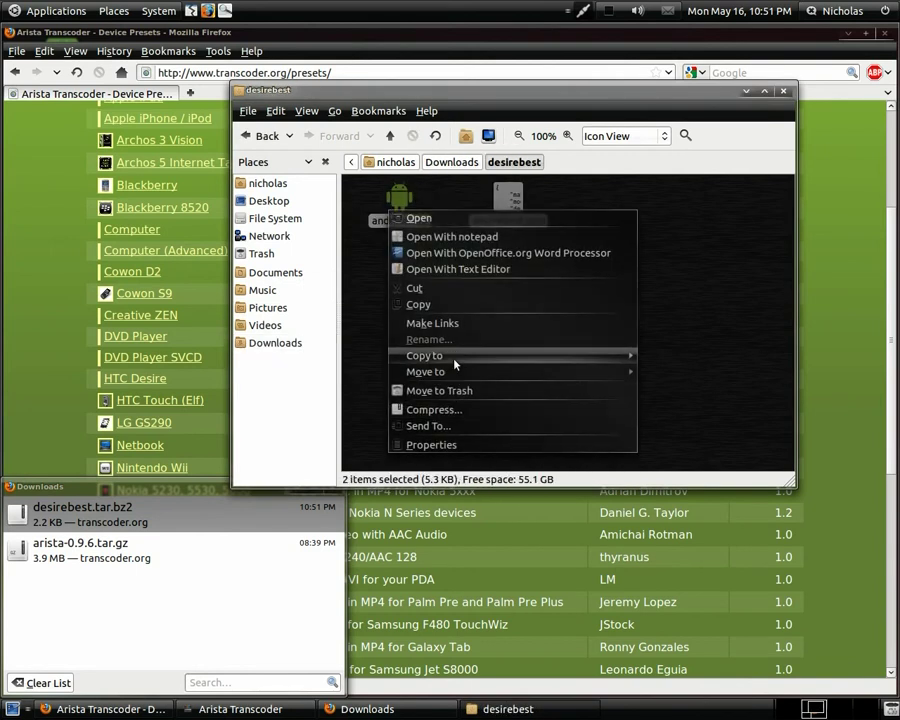
click(448, 304)
click(472, 314)
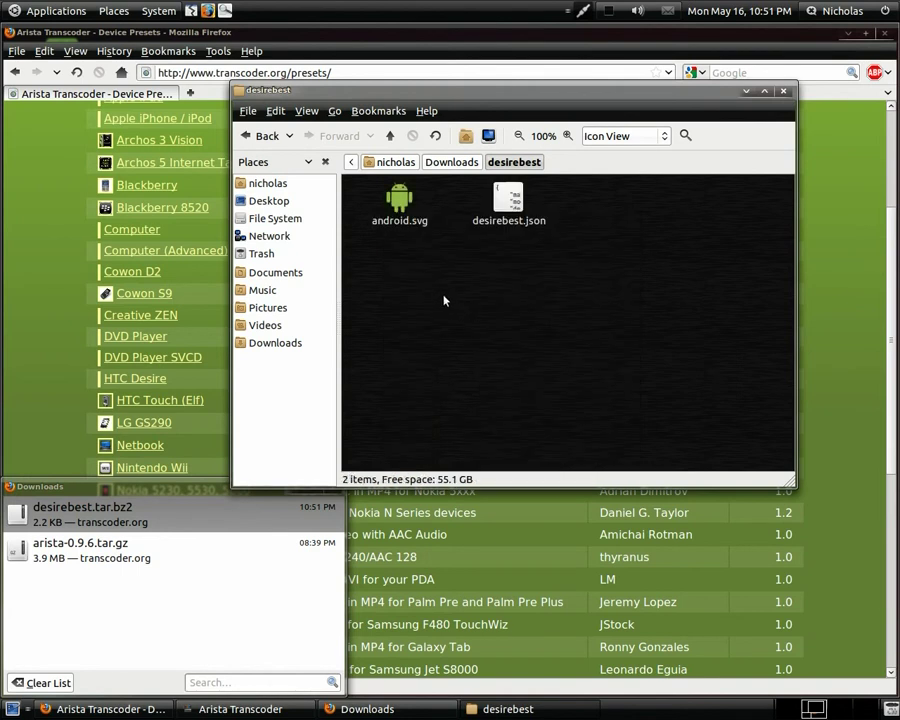
Show hidden files and paste both files into ~/.arista/presets, replacing android.svg
click(258, 183)
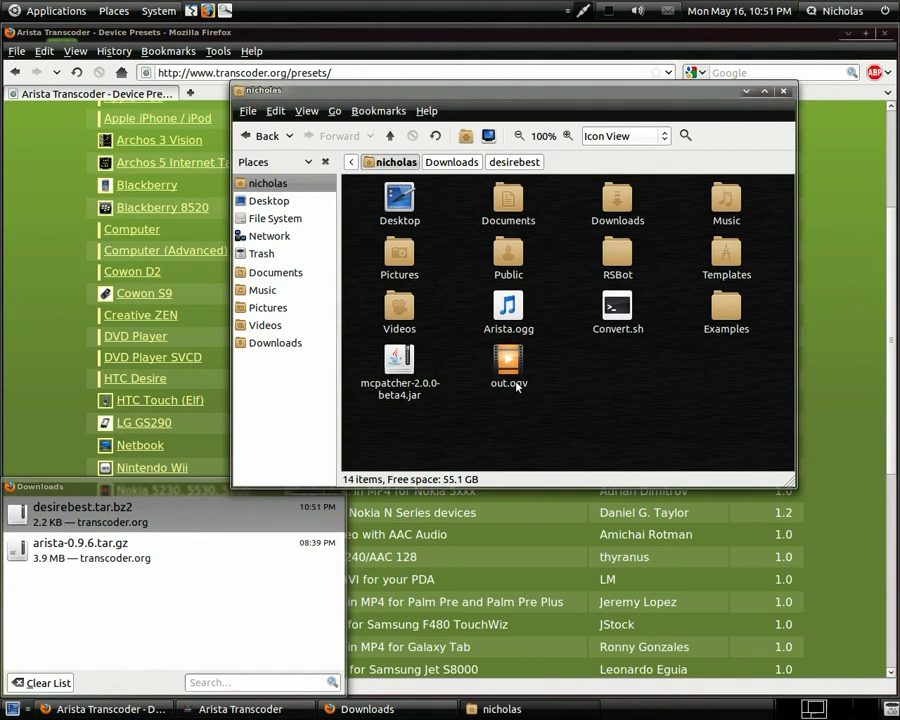
key(ctrl+h)
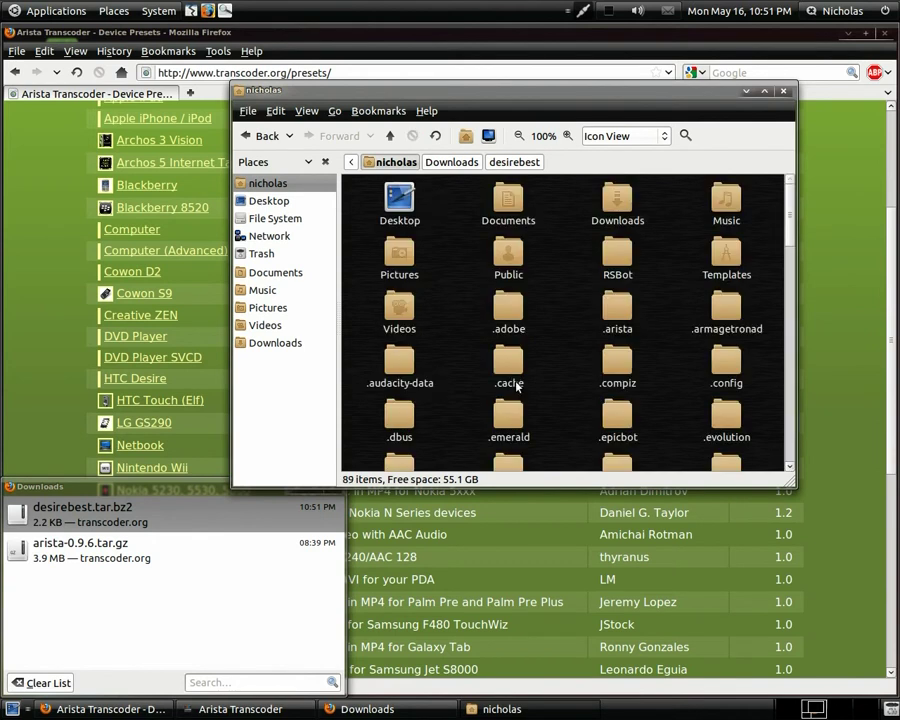
double_click(617, 330)
double_click(410, 230)
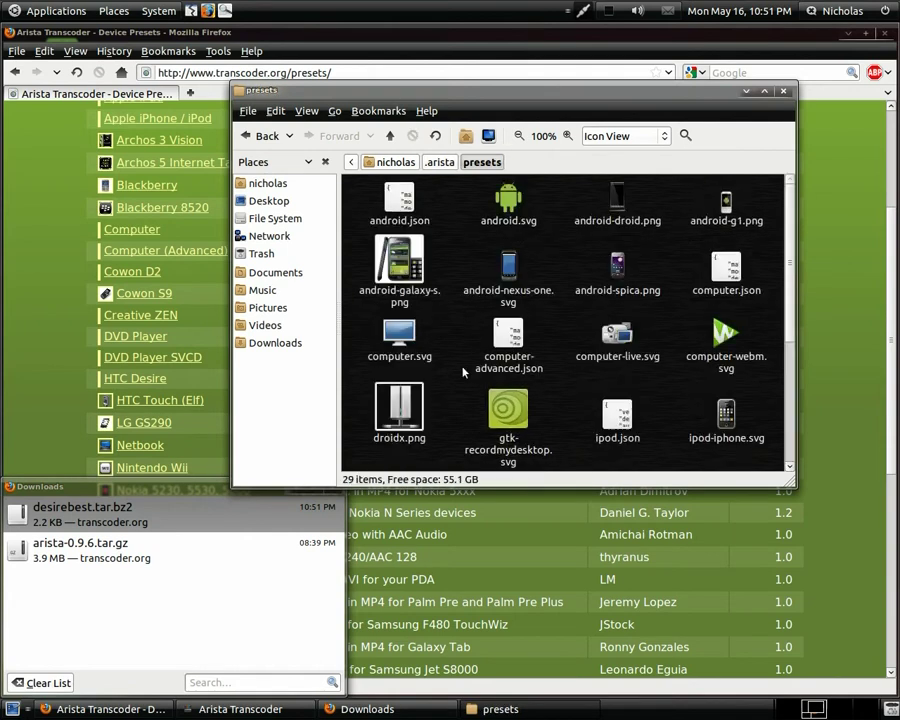
right_click(462, 258)
click(490, 336)
click(697, 514)
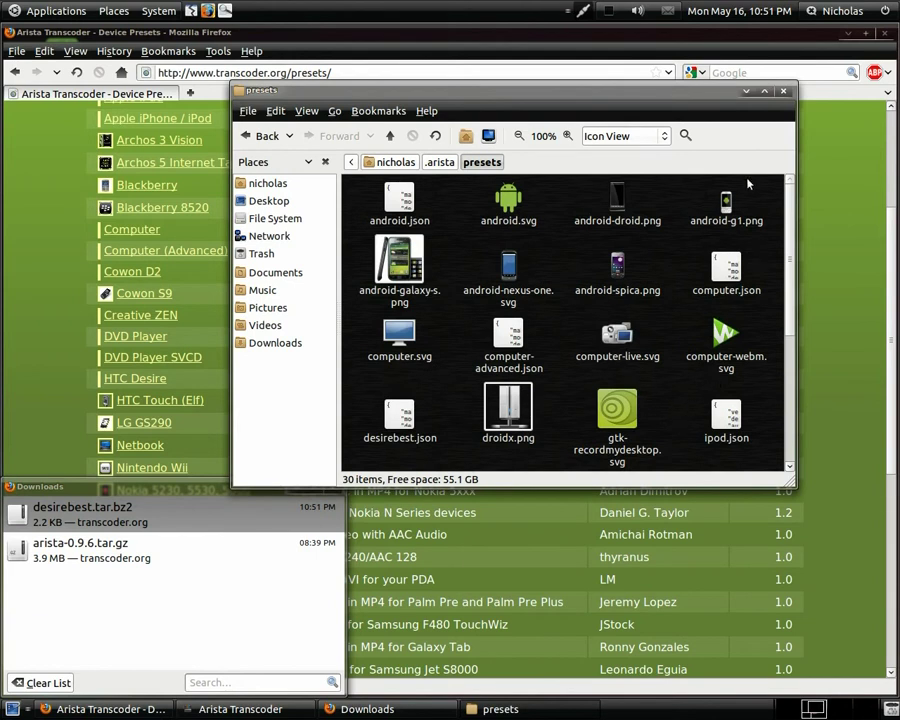
Close the file manager, clear and close Downloads, and bring Arista Transcoder forward
click(783, 92)
click(55, 683)
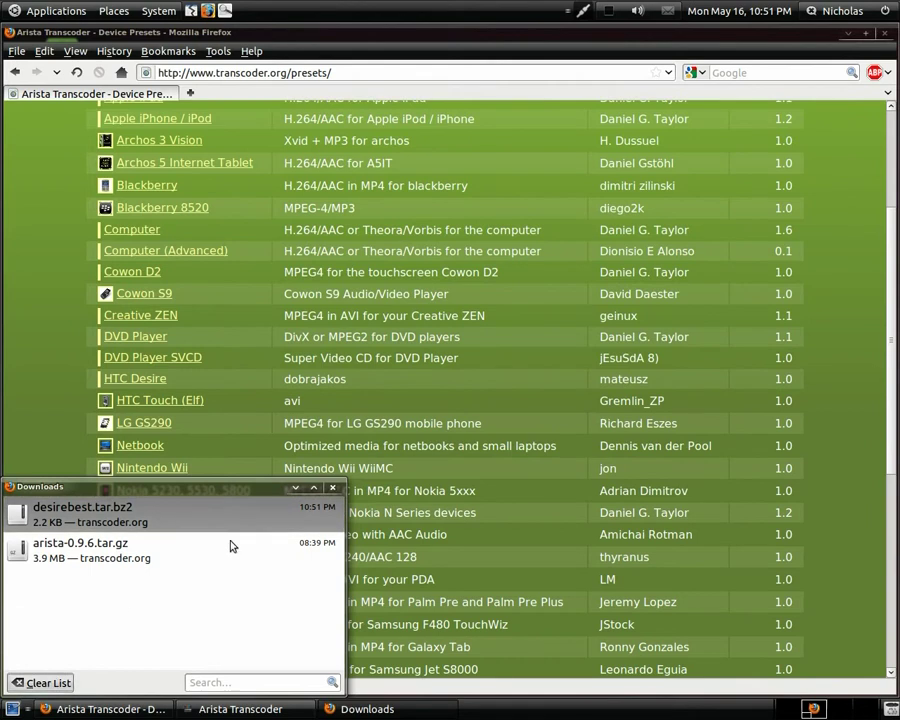
click(332, 488)
click(240, 709)
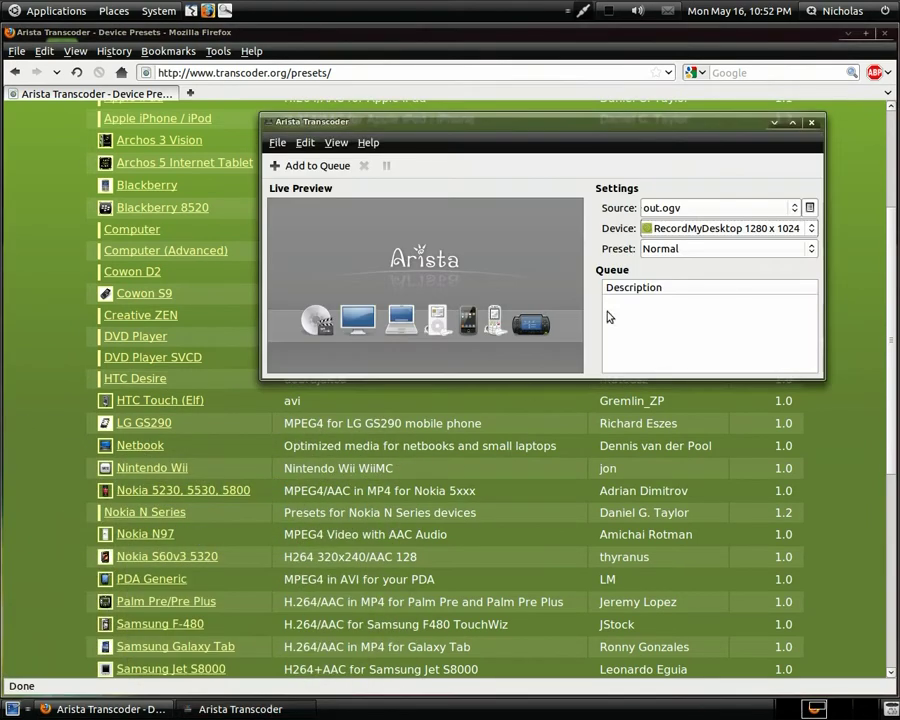
Quit Arista Transcoder with Ctrl+Q and relaunch it from the applications menu to reload presets
key(ctrl+q)
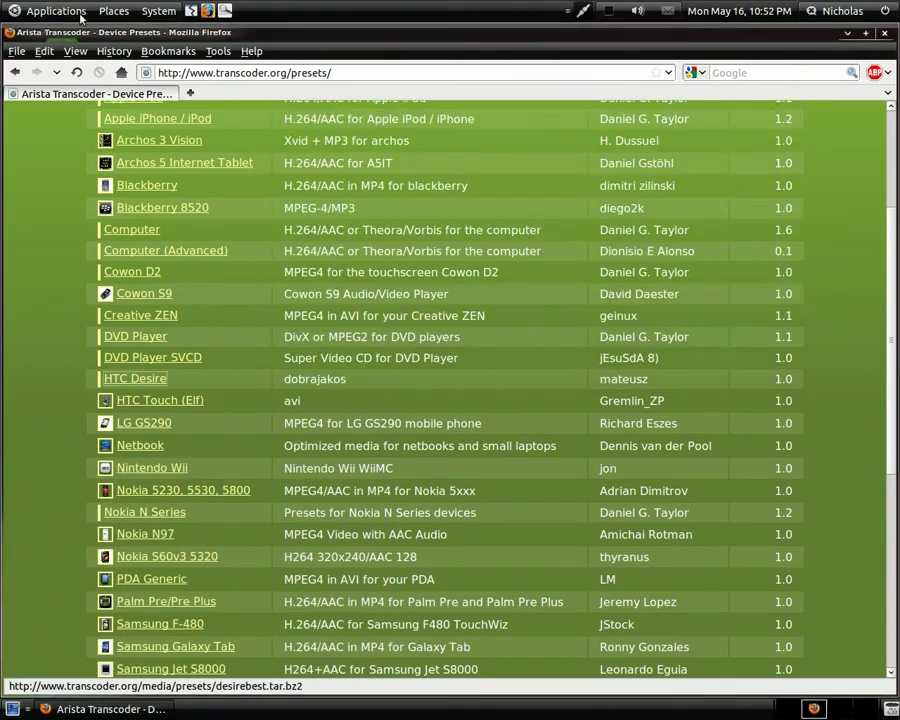
click(83, 14)
mouse_move(70, 137)
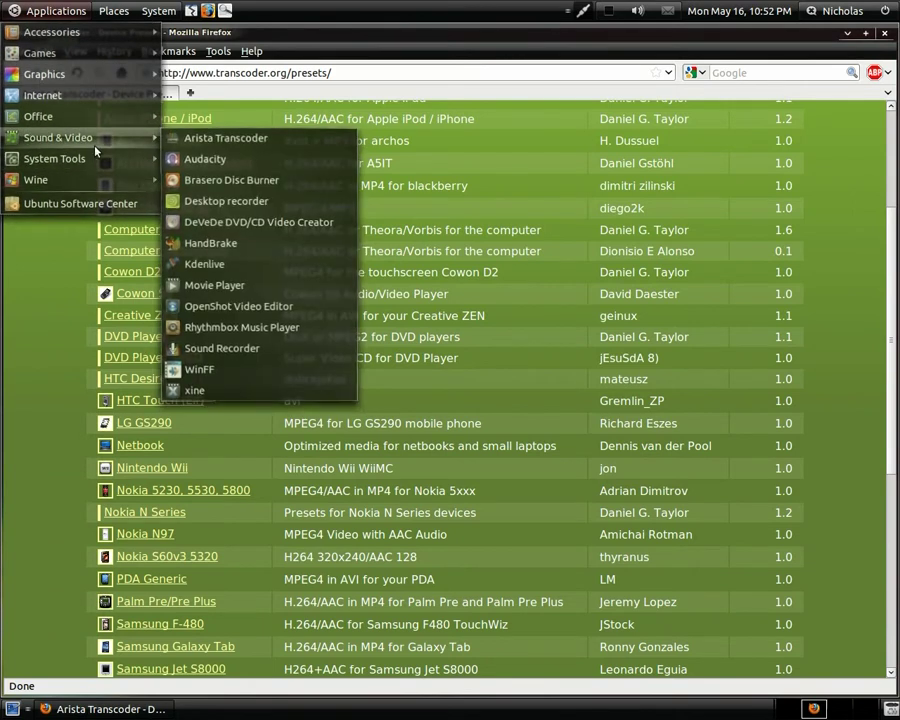
click(227, 139)
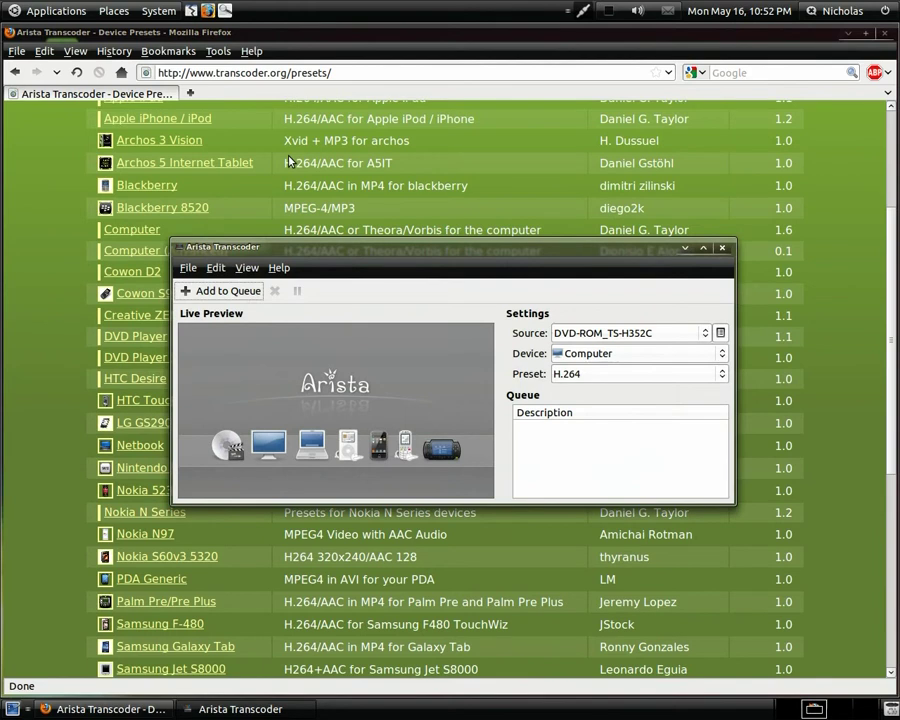
Keep the DVD source and select the new HTC Desire device with the Normal preset
click(639, 335)
click(650, 333)
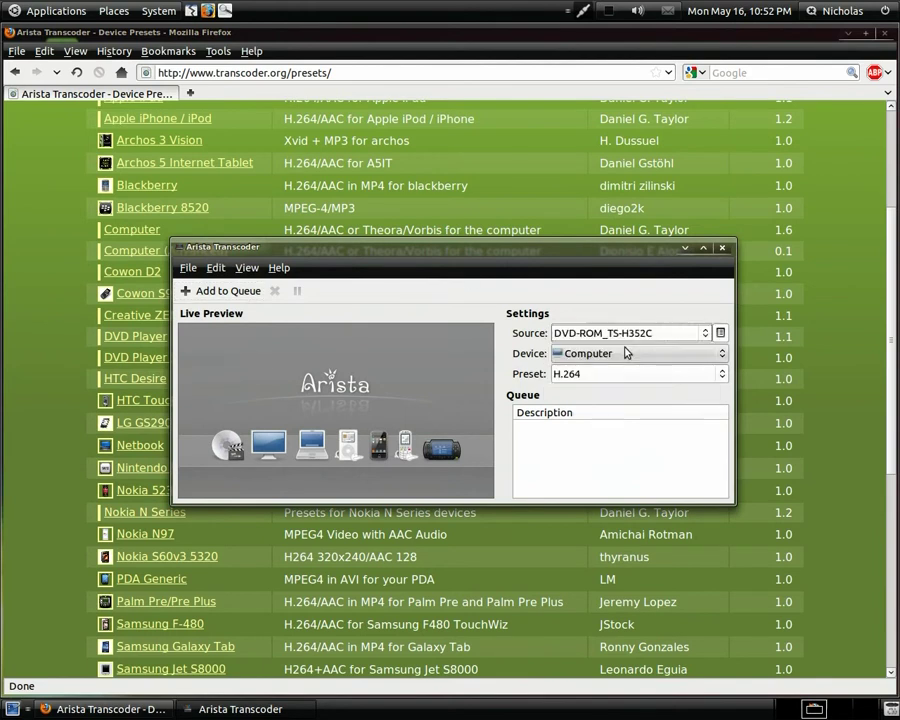
click(628, 352)
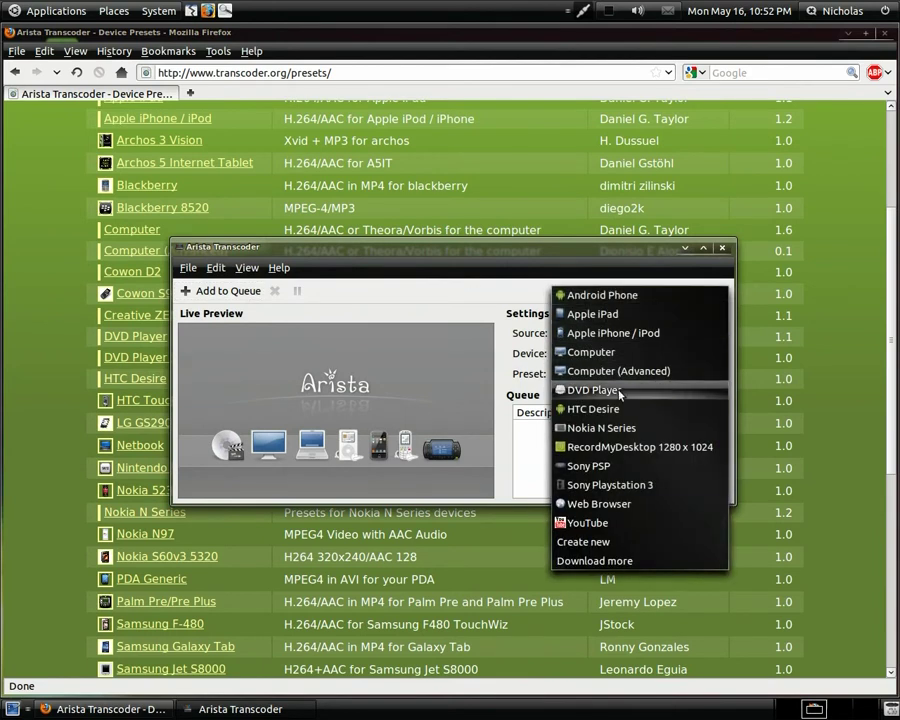
click(578, 409)
click(617, 374)
click(617, 374)
Switch to Android Phone with the Samsung Galaxy S preset, then reopen the device list
click(612, 356)
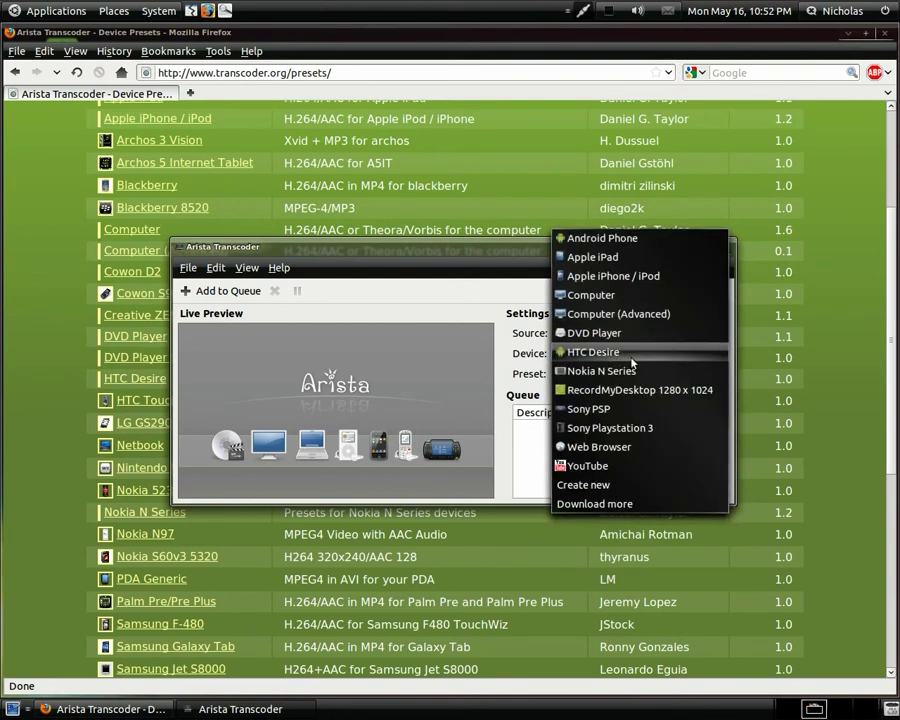
click(600, 238)
click(609, 376)
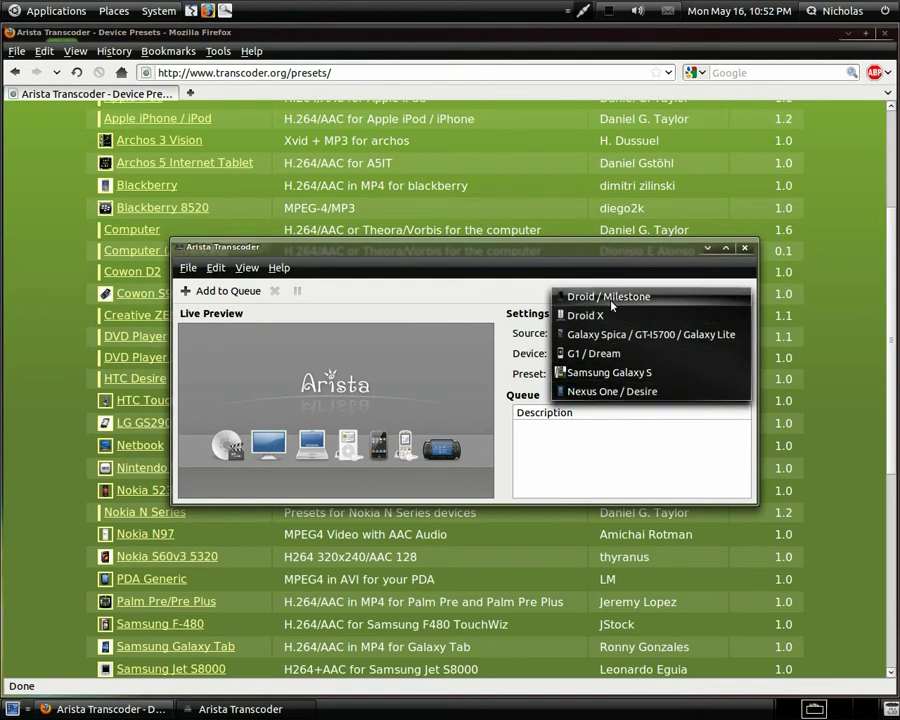
click(669, 473)
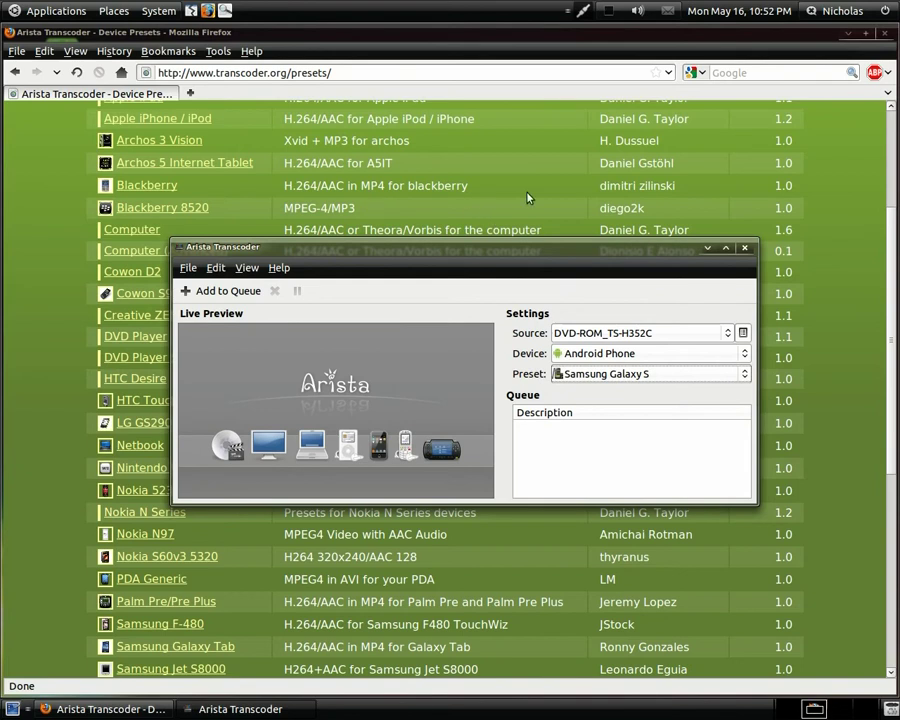
click(660, 354)
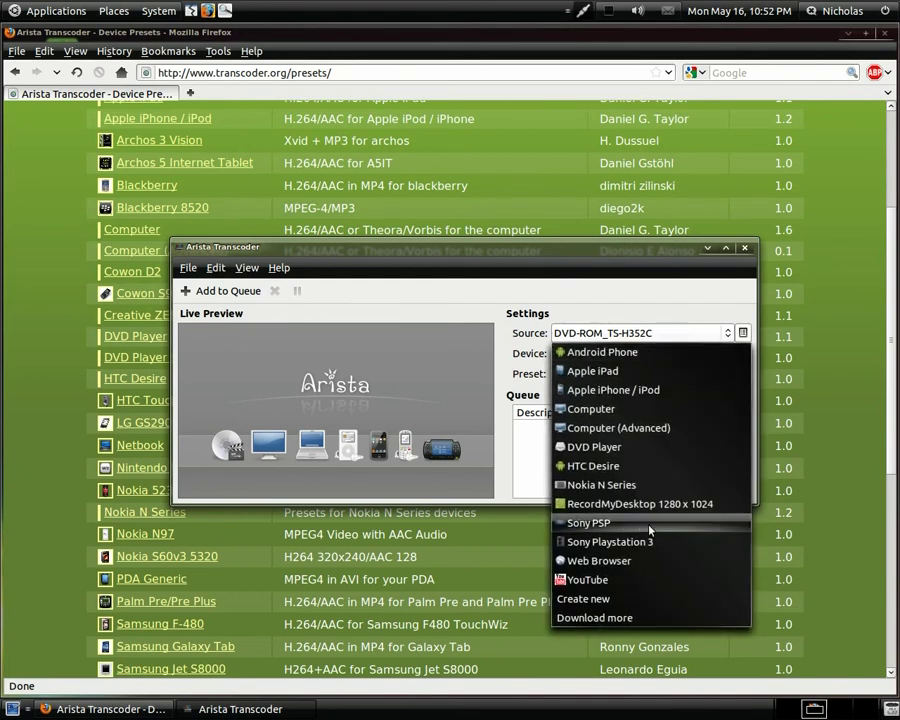
Choose Create new to open the web form, minimize Arista, and review the Make and Description fields
click(642, 599)
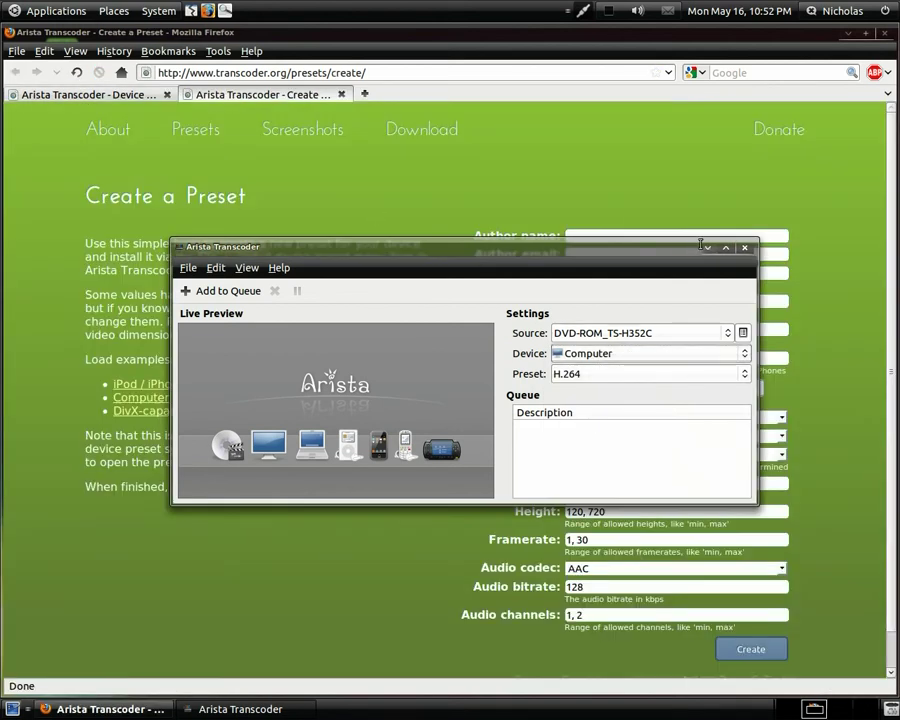
key(alt+F9)
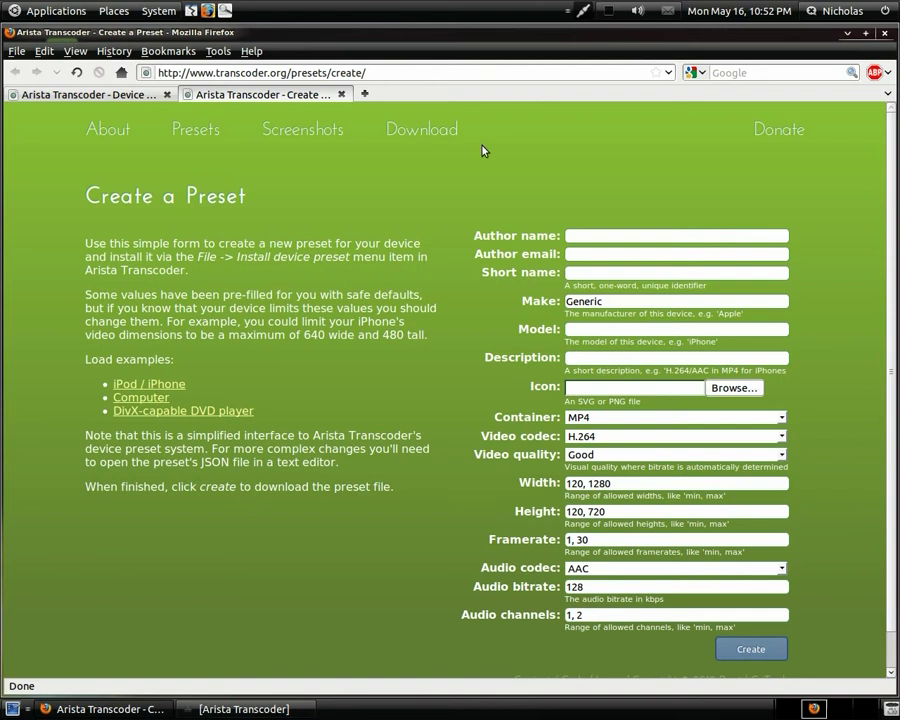
scroll(475, 400, down, 1)
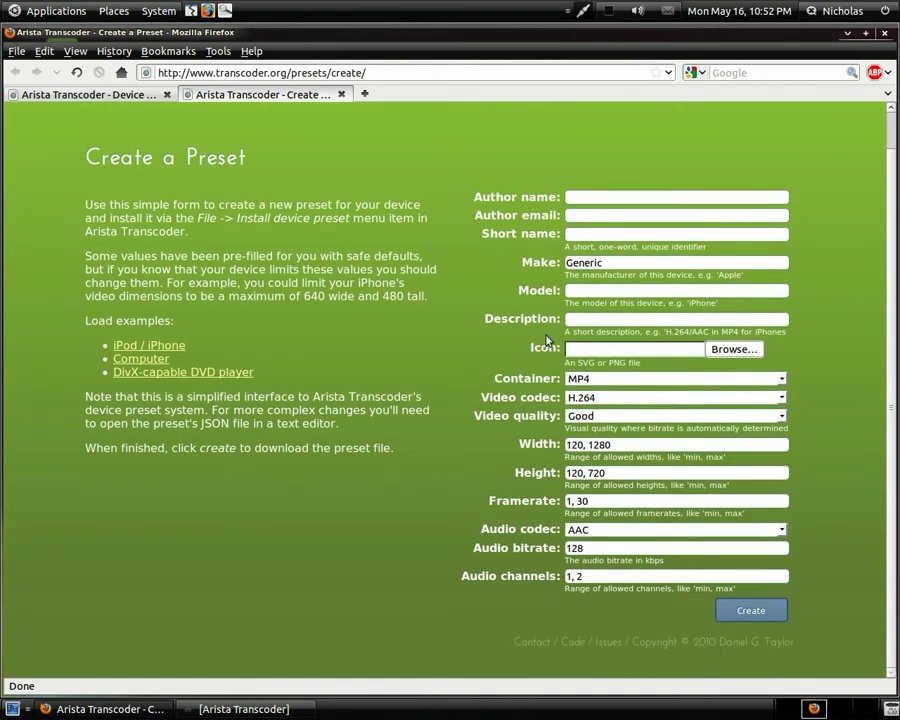
drag(618, 264, 535, 264)
click(596, 319)
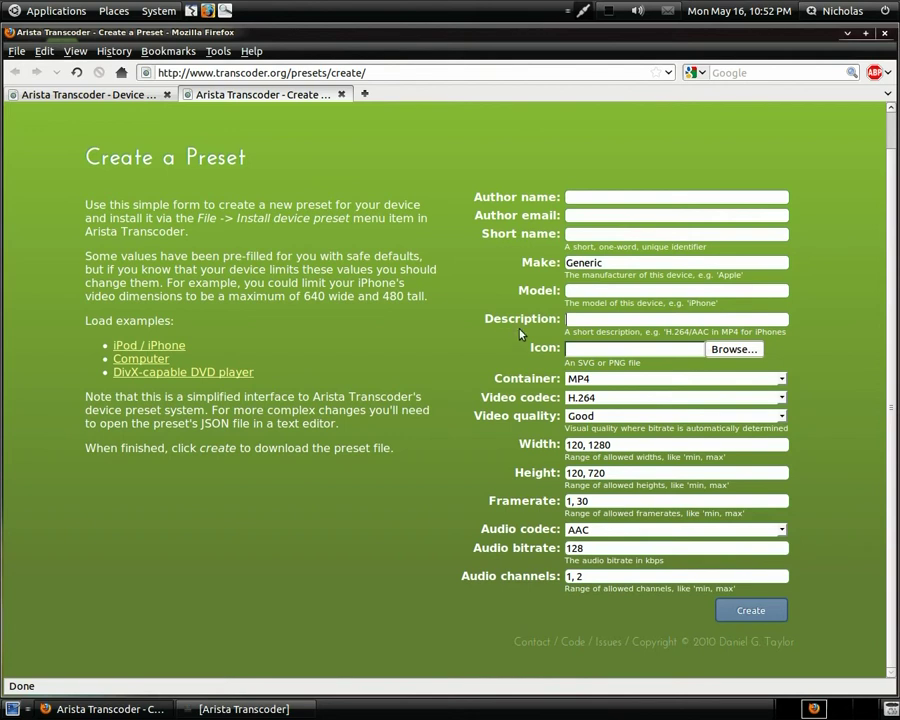
Try AVI then keep MP4 container with H.264, and set video quality to Best (large files)
click(631, 381)
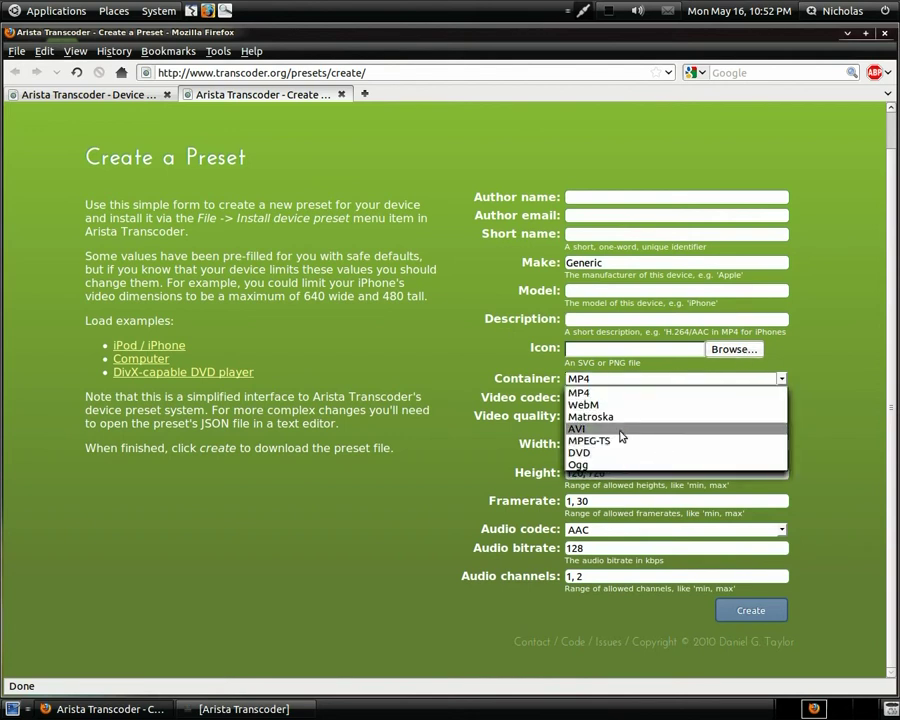
click(622, 437)
click(620, 398)
click(617, 402)
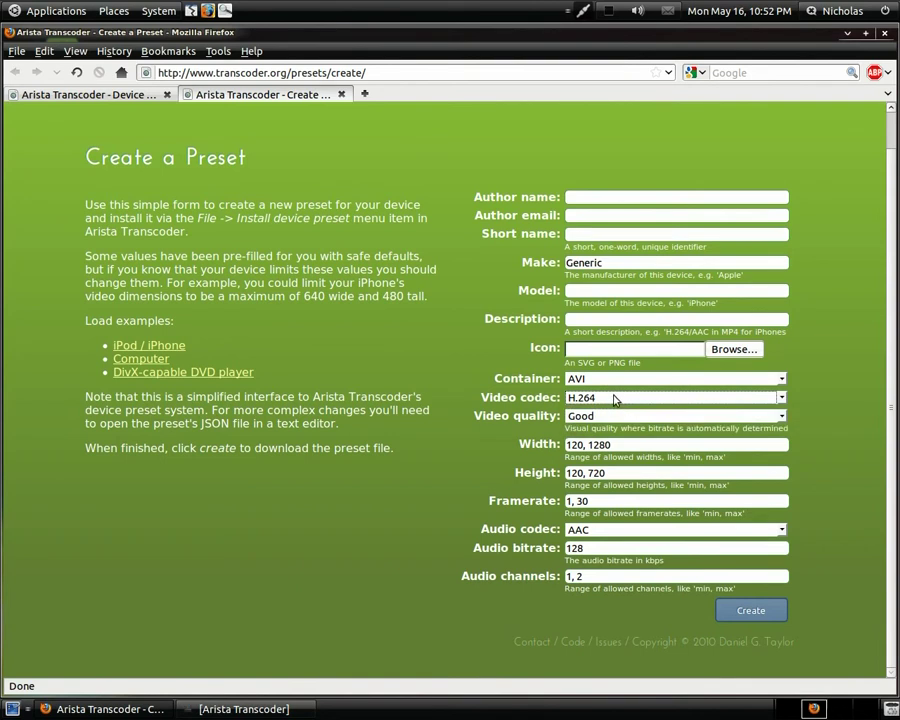
click(604, 379)
click(597, 393)
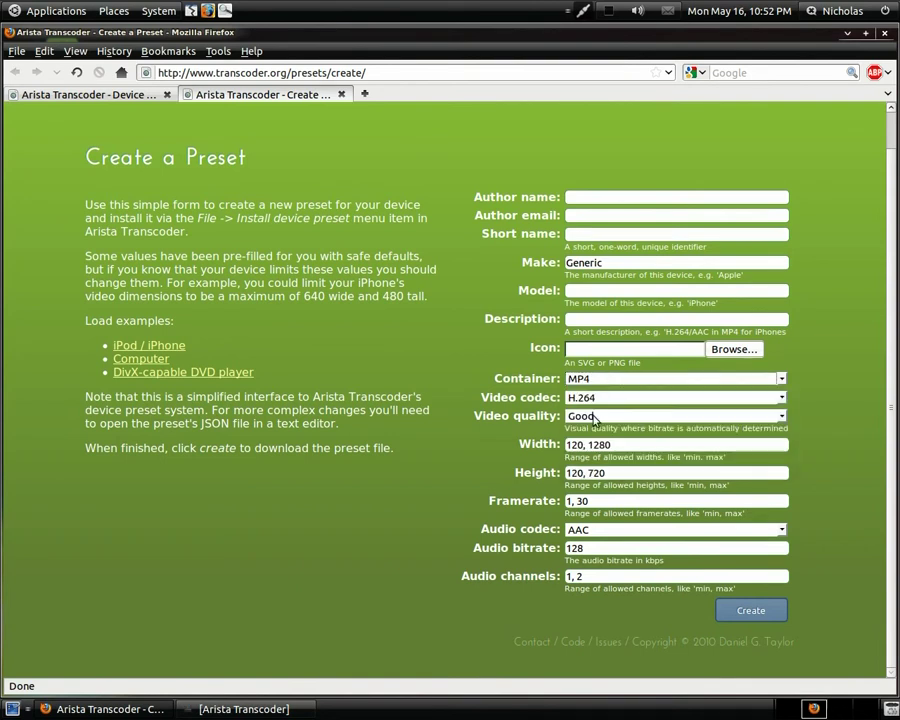
click(595, 419)
click(620, 476)
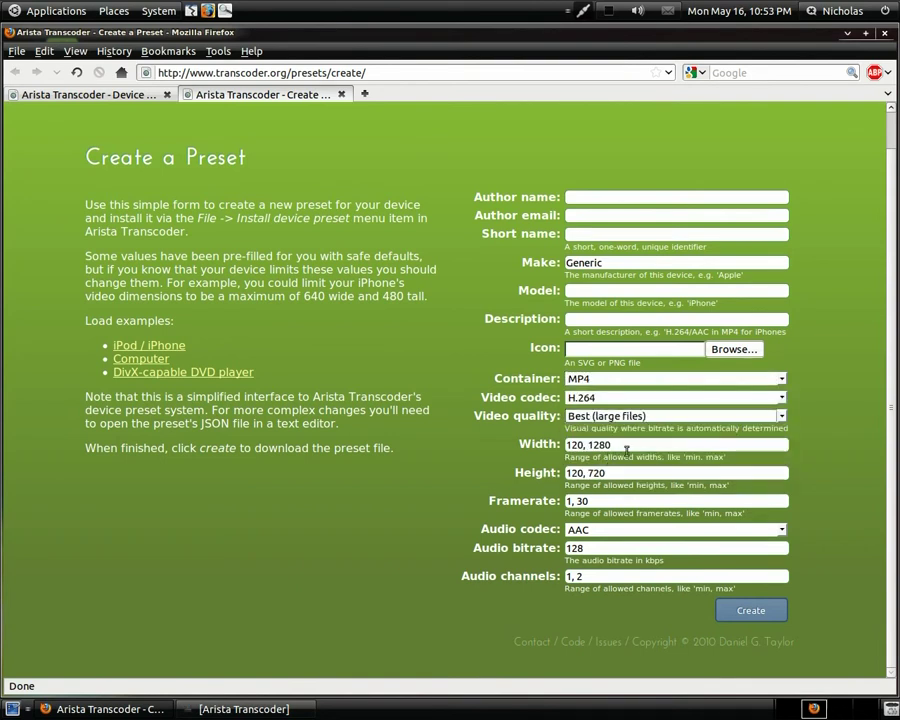
Review width 120–1280, height 120–720 and framerate 1–30, keeping AAC audio
drag(621, 450, 539, 444)
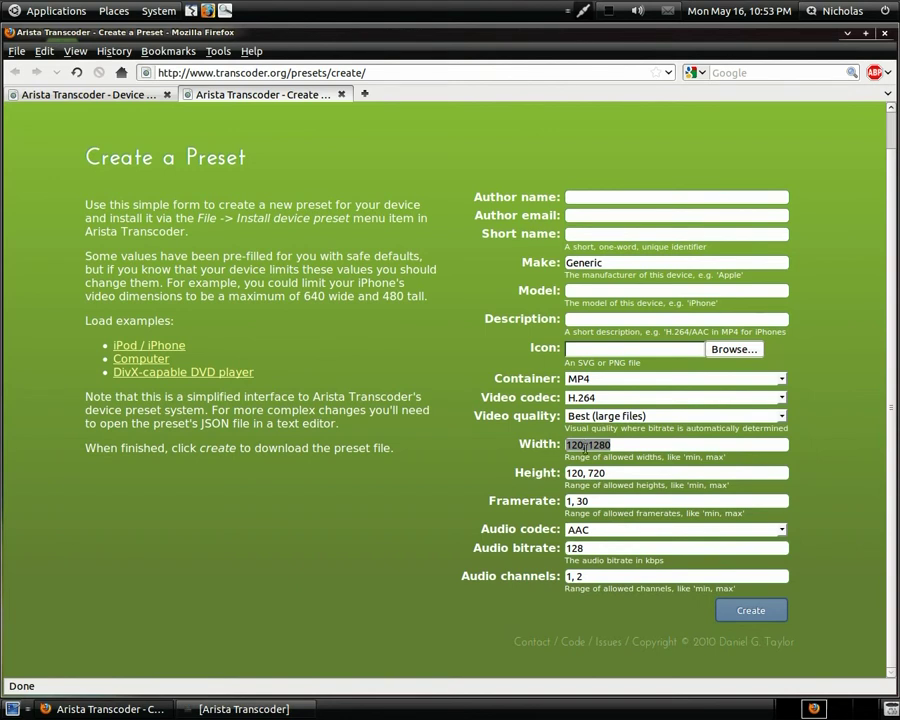
drag(566, 473, 482, 491)
click(616, 484)
drag(590, 501, 515, 498)
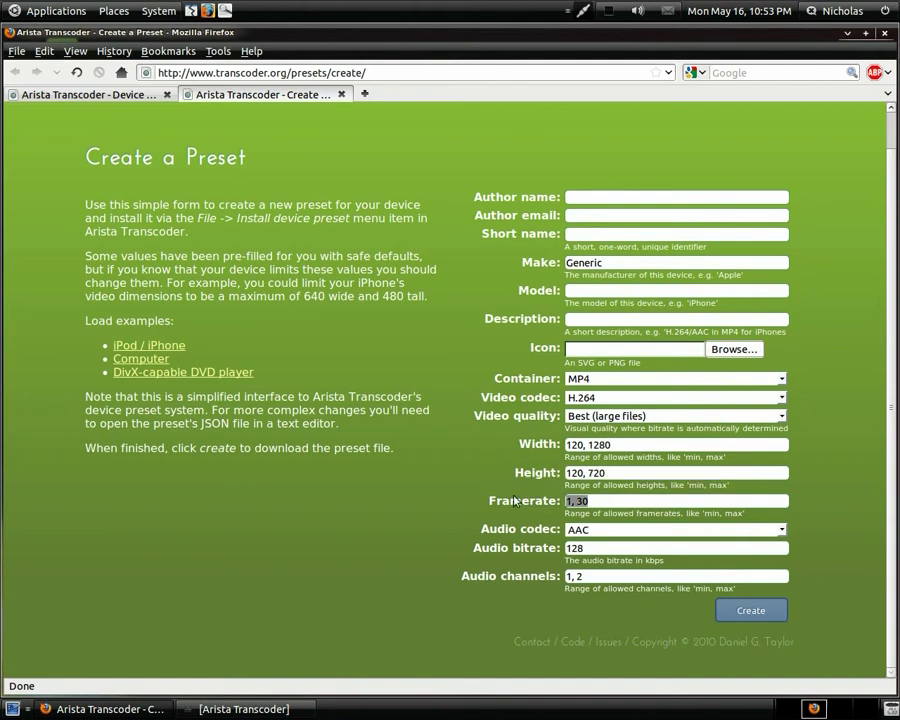
click(570, 530)
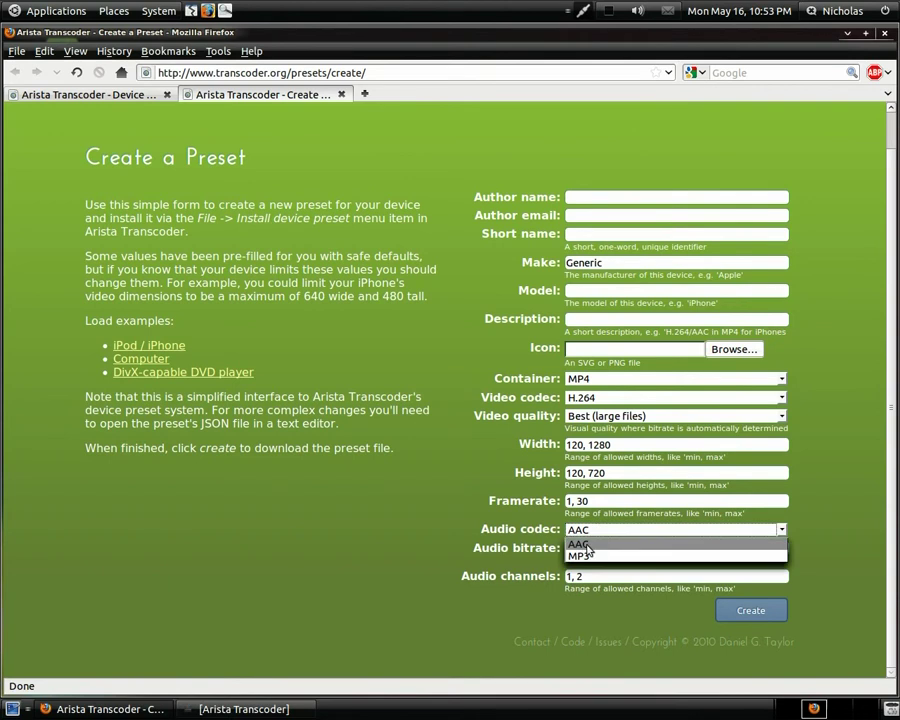
click(443, 525)
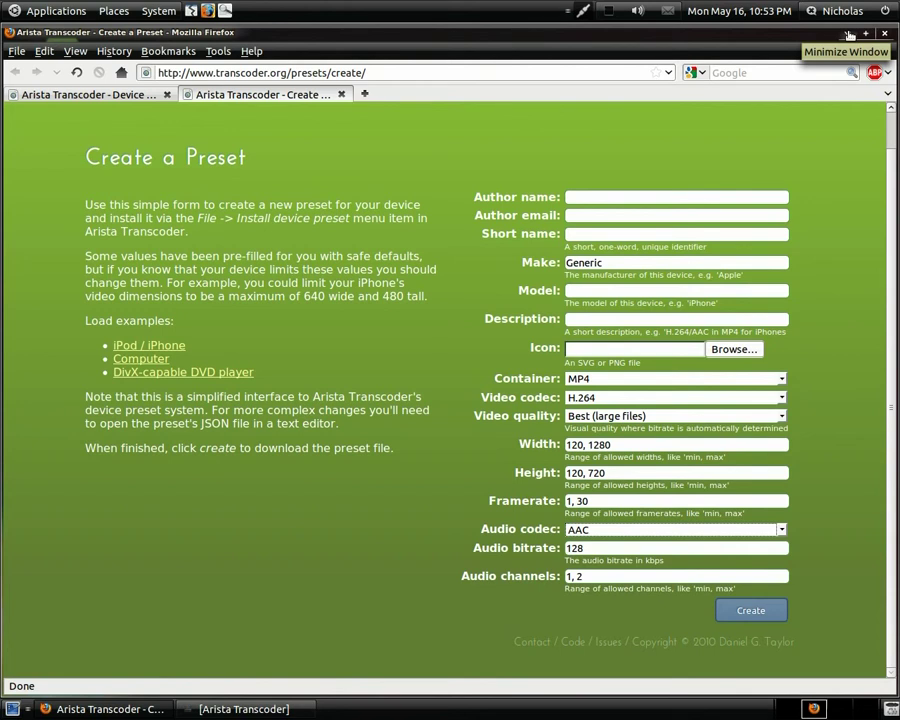
Return to the Device Presets tab and scroll it, minimize Firefox, then reselect Arista in the taskbar
click(100, 94)
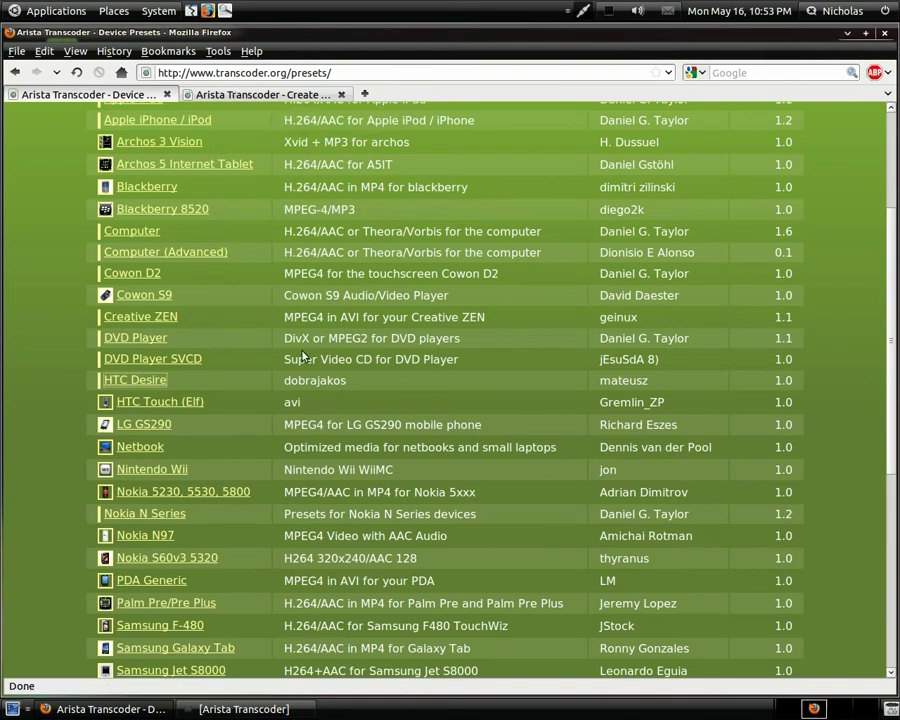
scroll(302, 350, down, 2)
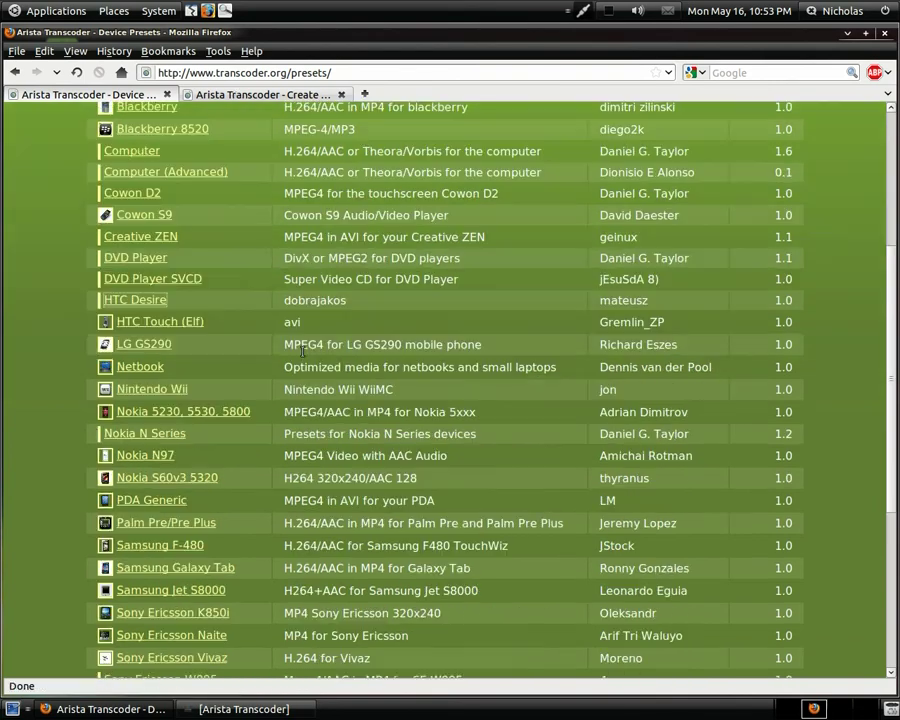
click(847, 33)
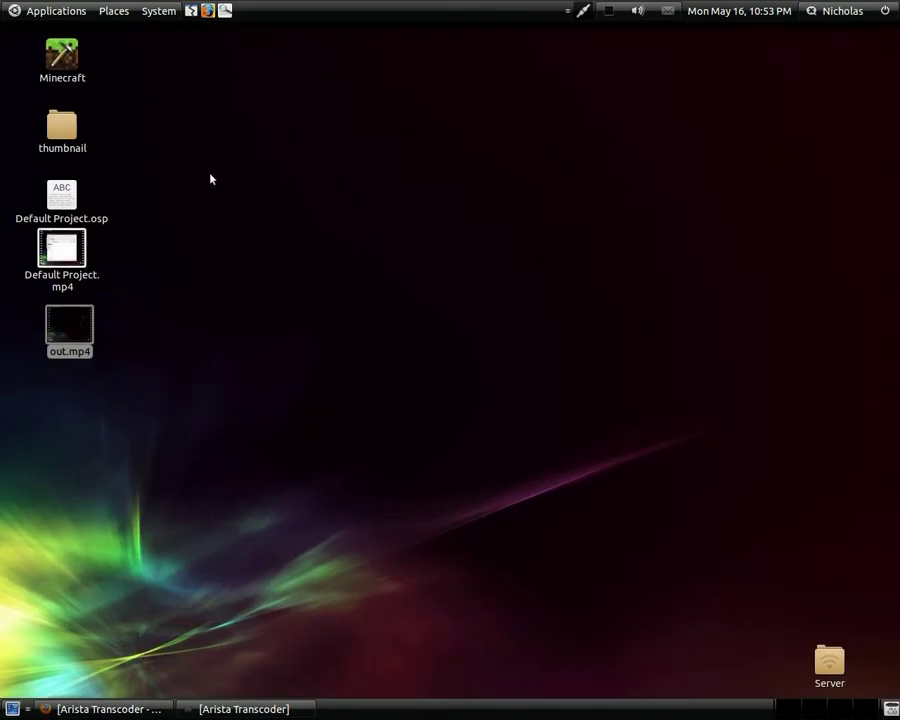
click(231, 704)
Raise the Arista Transcoder window near the top of the screen and restore Firefox's Device Presets page
drag(442, 246, 457, 143)
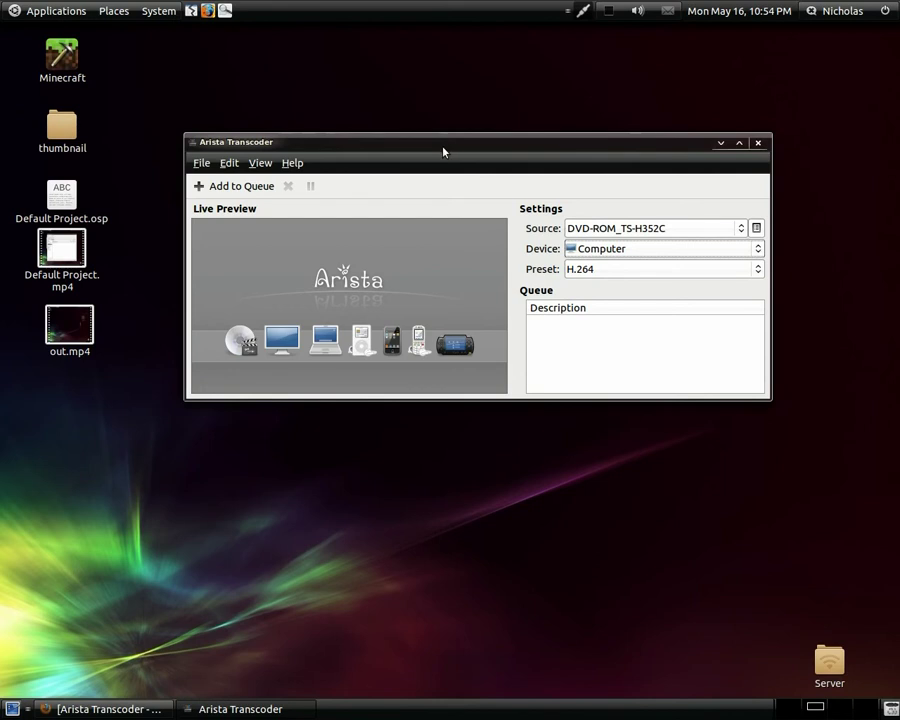
drag(443, 152, 457, 127)
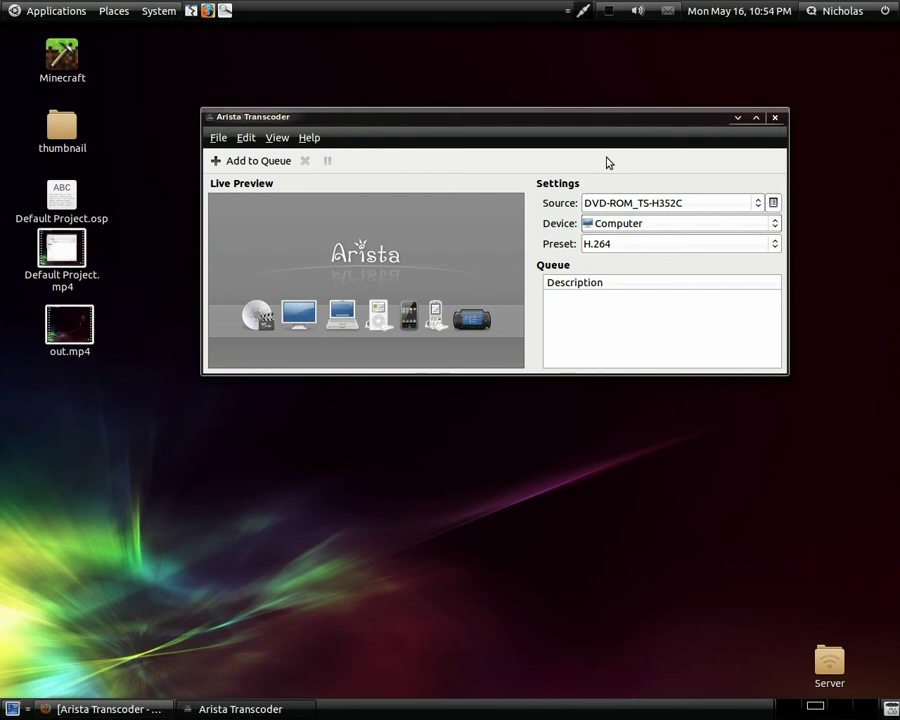
click(113, 709)
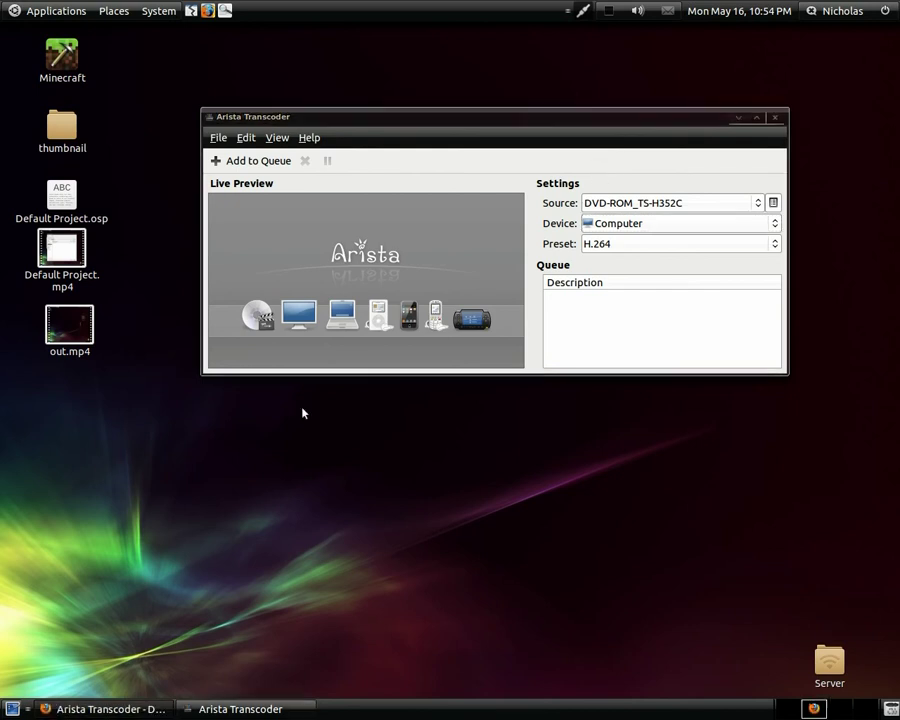
scroll(404, 254, up, 5)
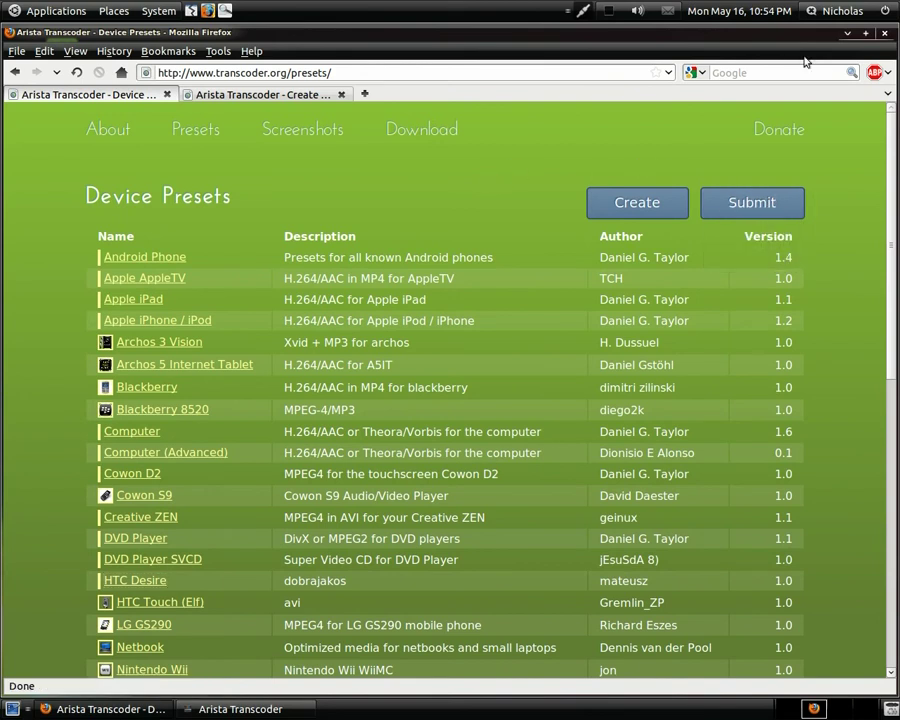
Minimize Firefox, shift the Arista window further up, then minimize Arista to reveal the bare desktop
click(847, 33)
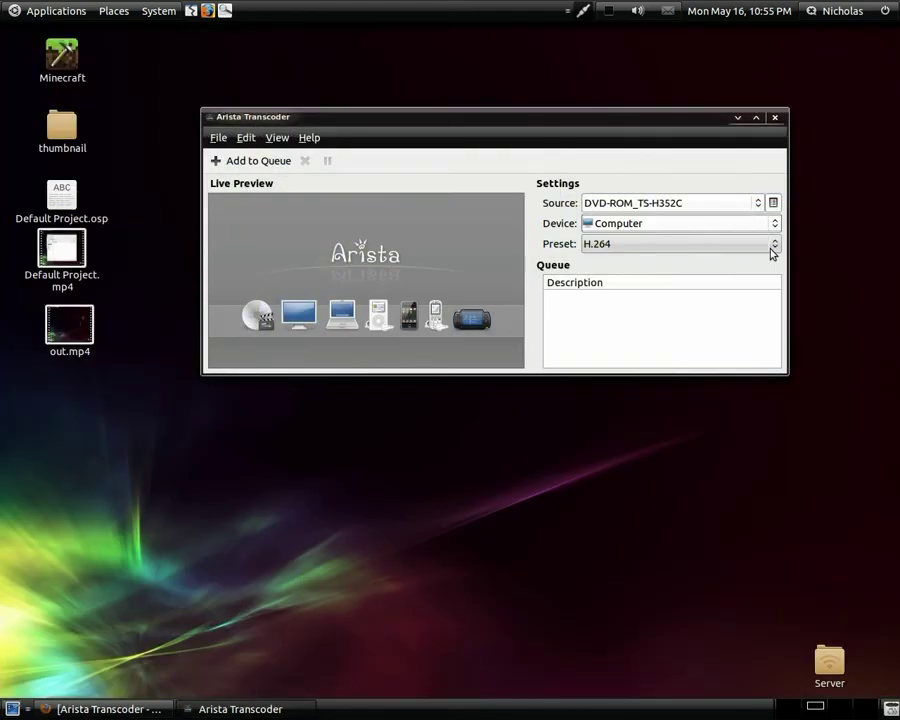
drag(464, 119, 455, 77)
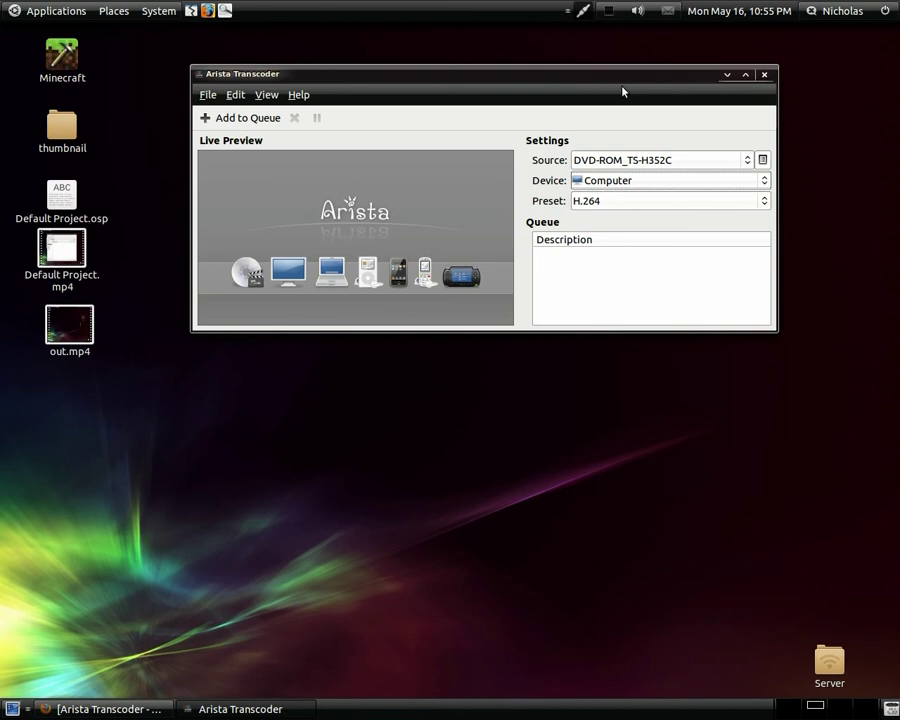
click(722, 76)
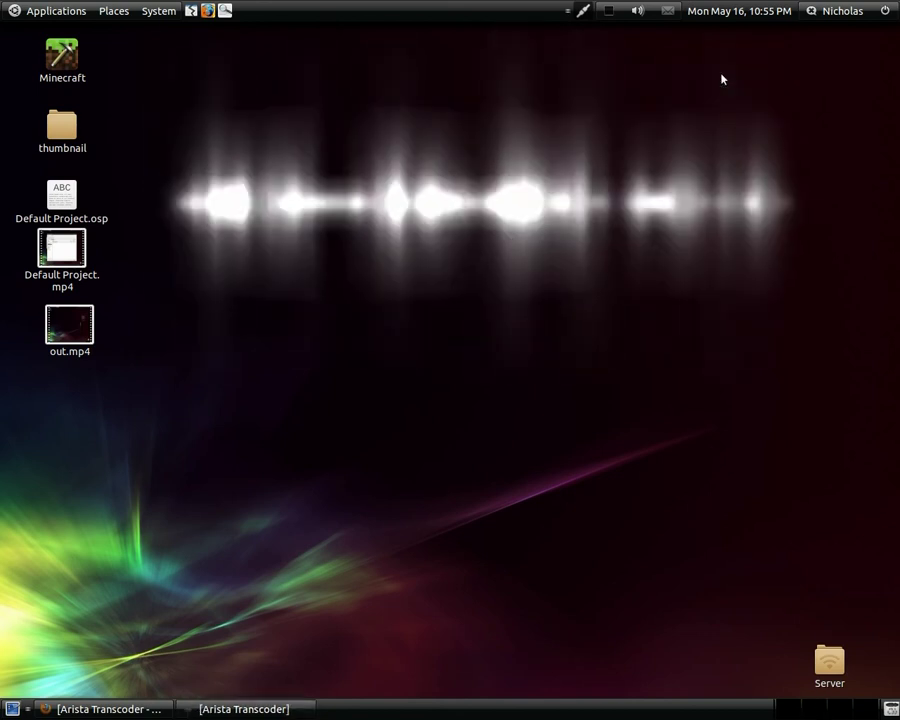